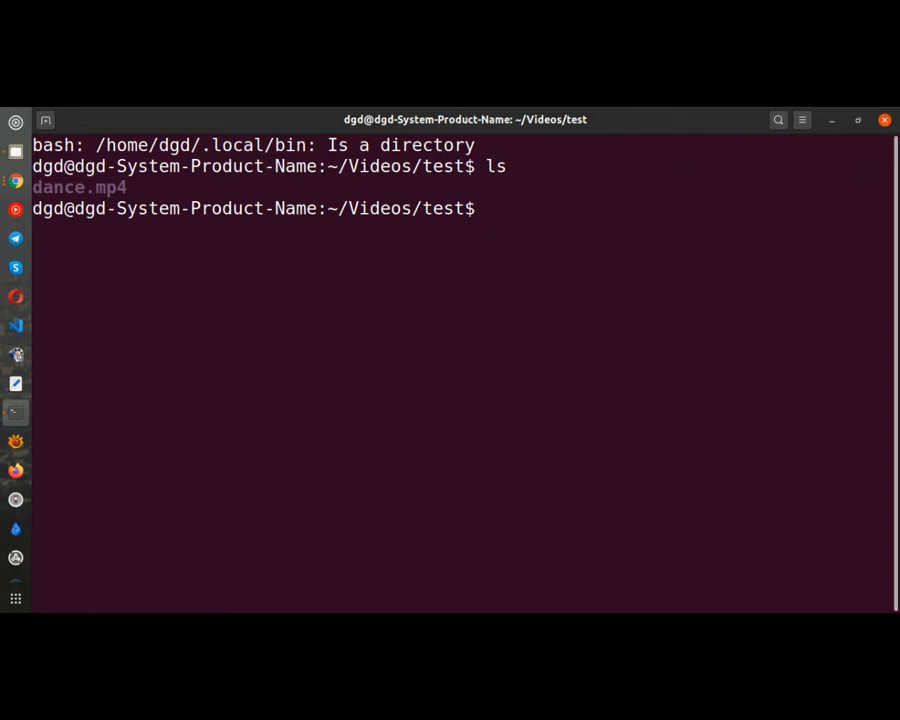
# - Launch openshot-qt from the terminal with dance.mp4 as the file to load
pyautogui.write('openshot-qt ')
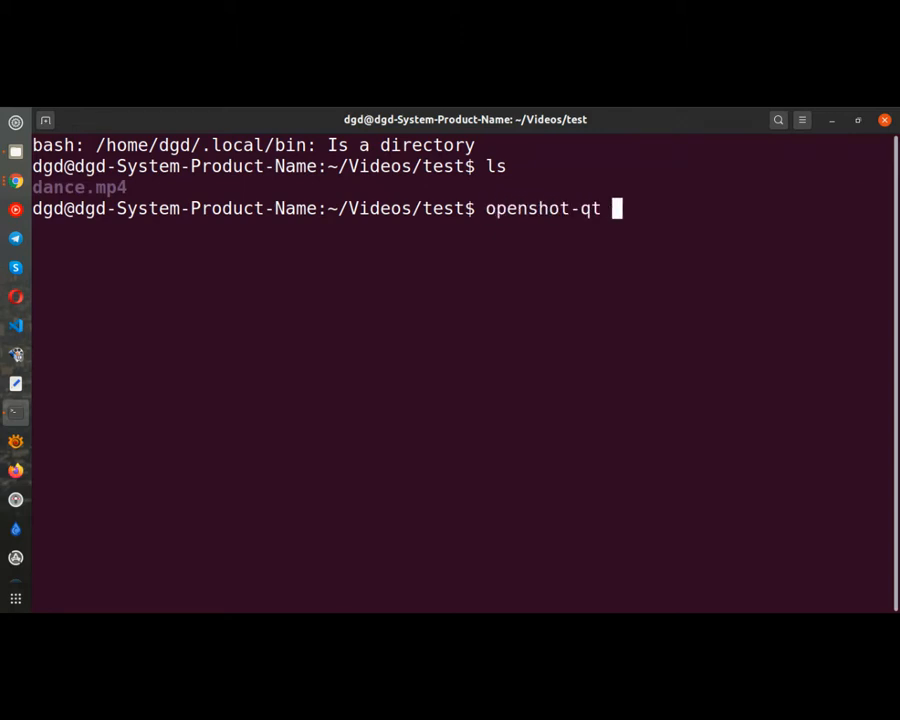
pyautogui.write('d')
pyautogui.press('Tab')
pyautogui.press('Return')
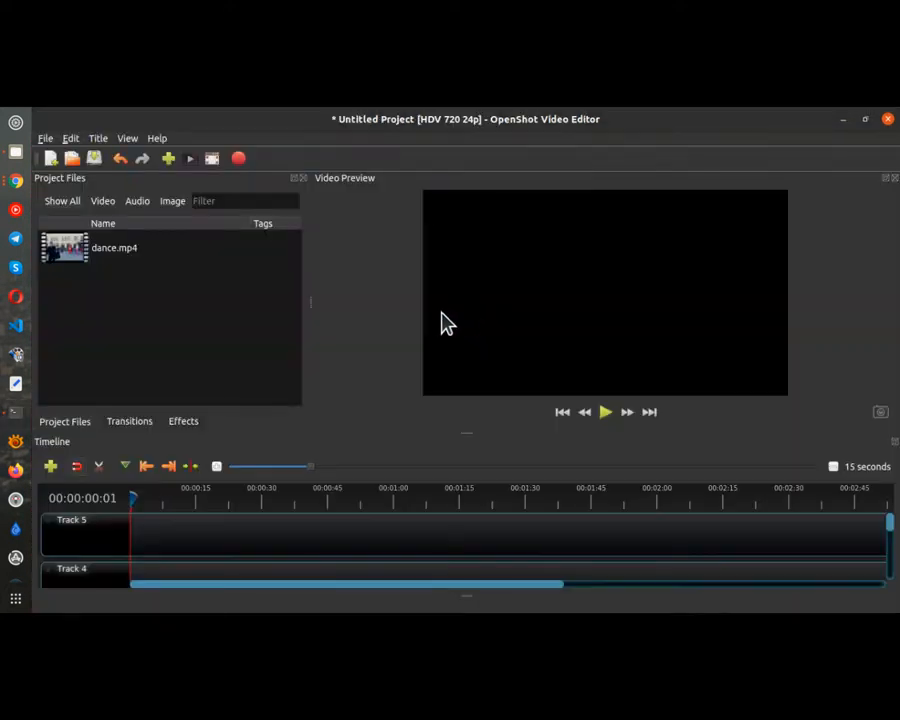
# - Add dance.mp4 to the timeline on Track 5 with a start time of 0.00 seconds
pyautogui.rightClick(66, 250)
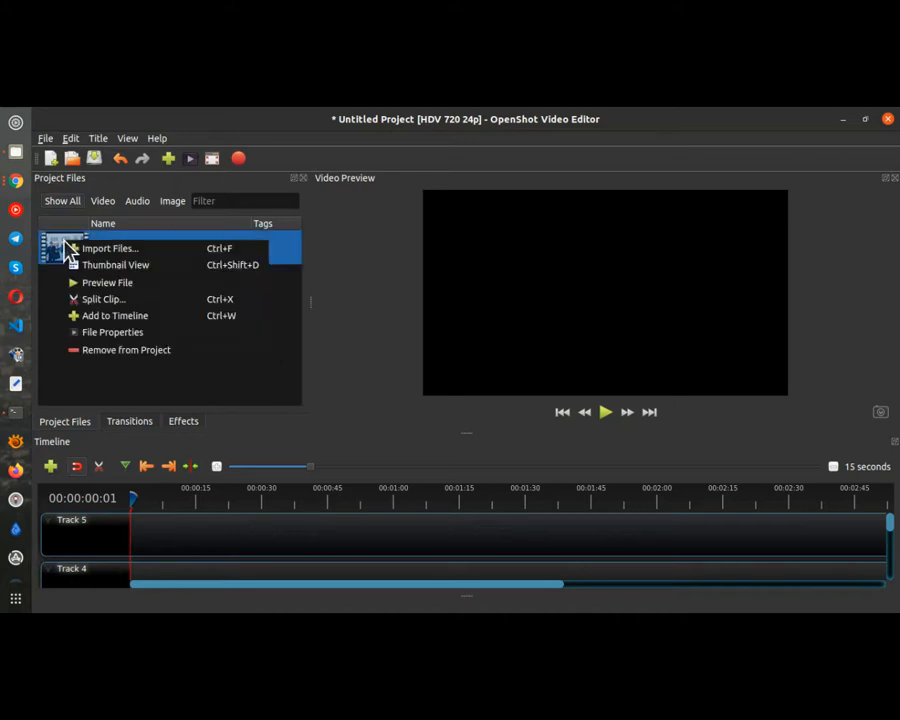
pyautogui.click(121, 318)
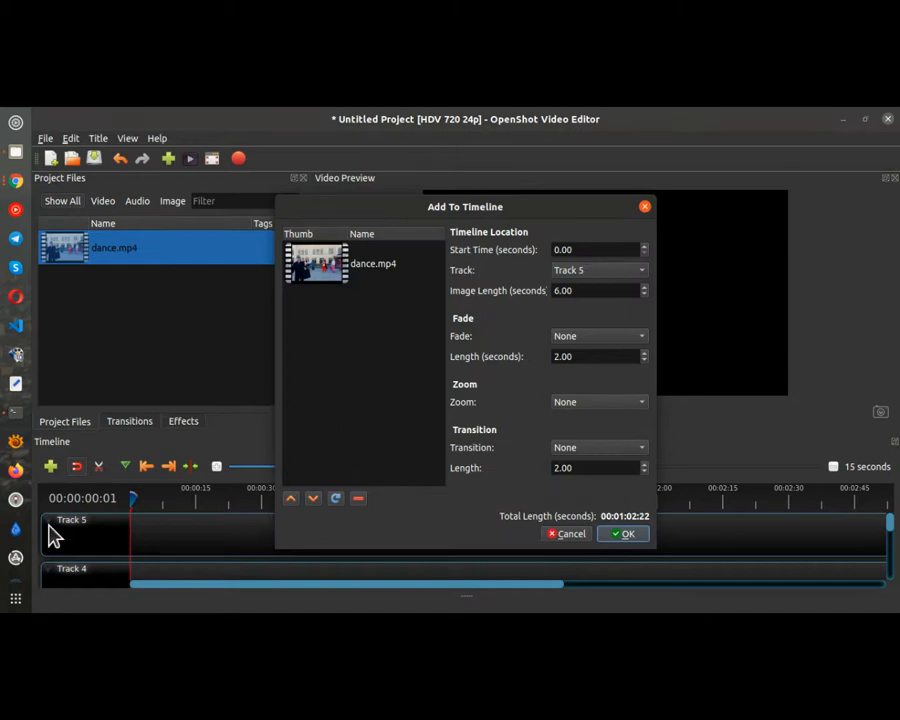
pyautogui.click(627, 535)
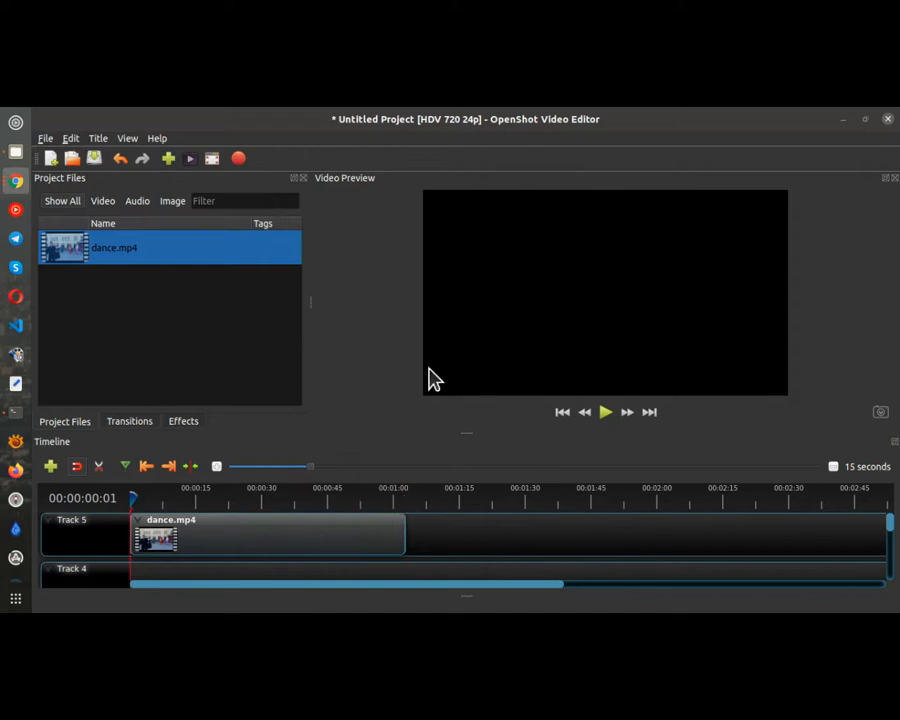
# - Preview the dance.mp4 clip briefly and move the playhead to about 30 seconds
pyautogui.click(603, 413)
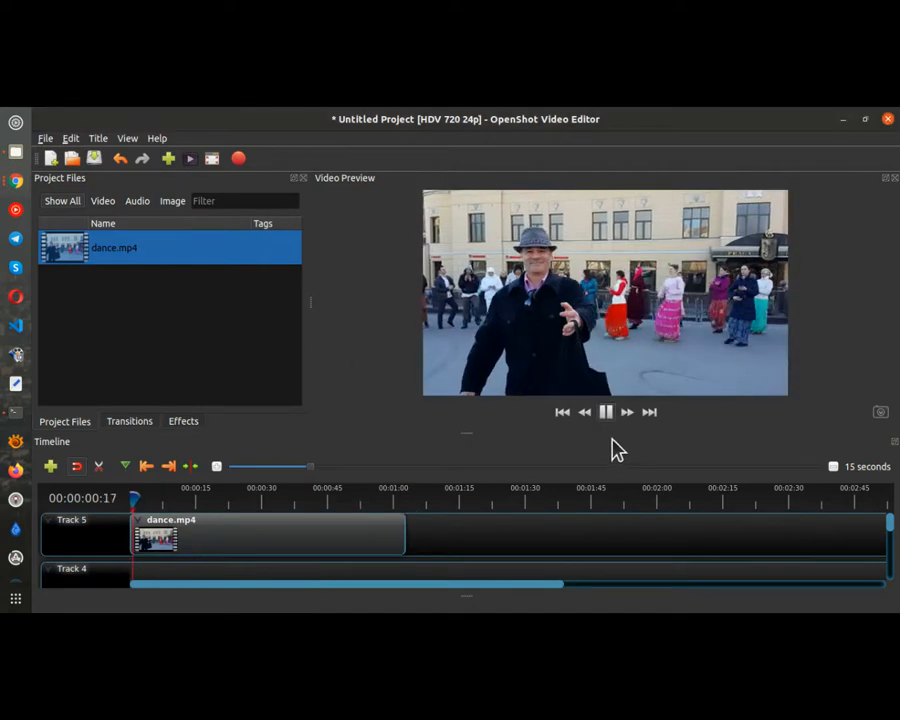
pyautogui.click(607, 414)
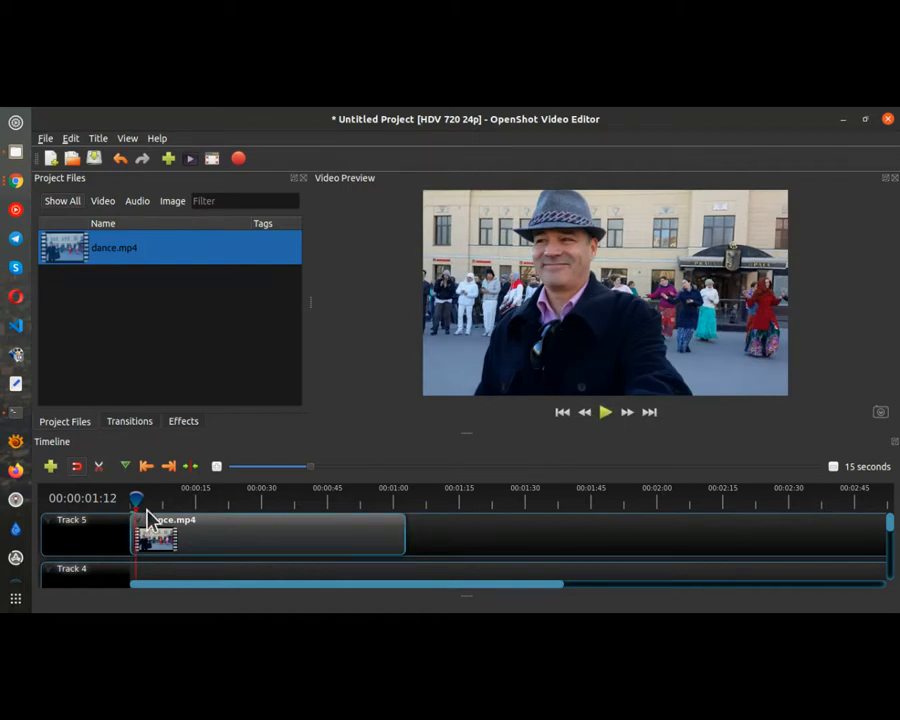
pyautogui.moveTo(140, 499); pyautogui.dragTo(272, 509)
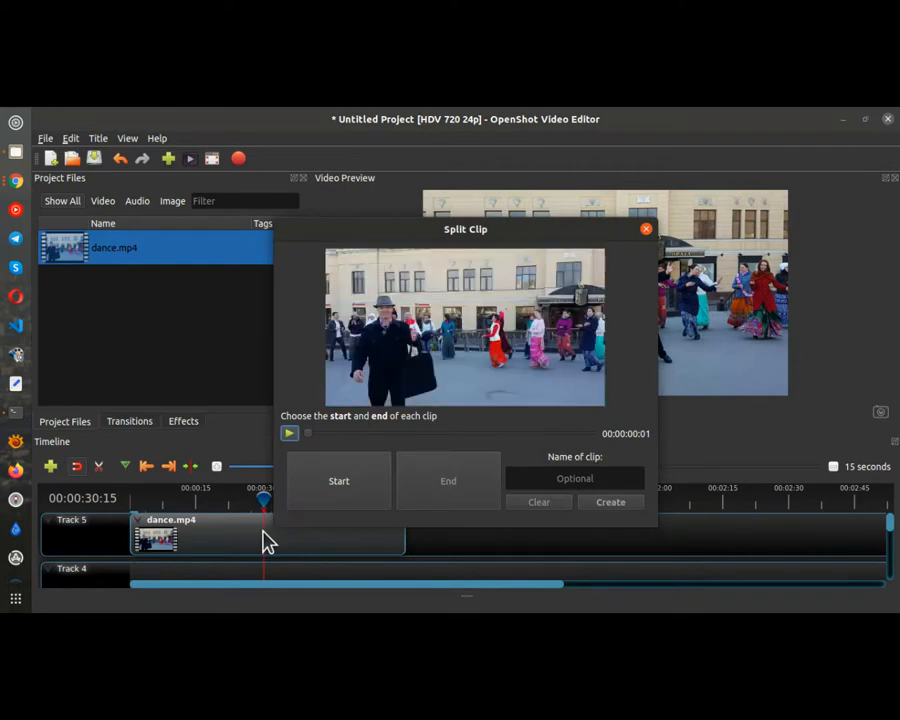
# - Use Split Clip on dance.mp4 to create a clip named "te" from the first frame to 00:00:25:04
pyautogui.click(340, 485)
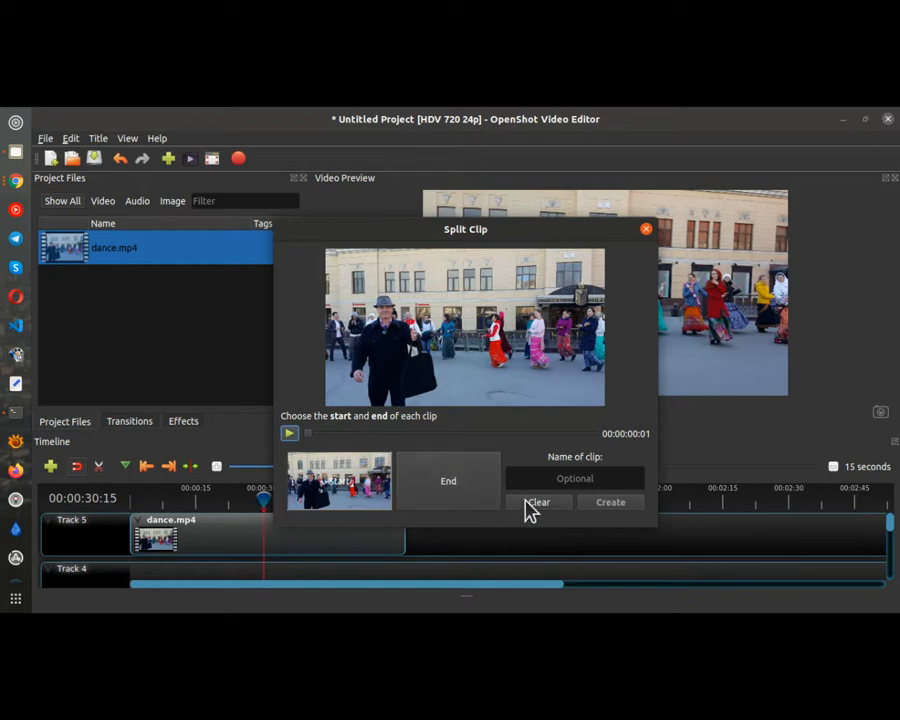
pyautogui.moveTo(331, 434); pyautogui.dragTo(426, 444)
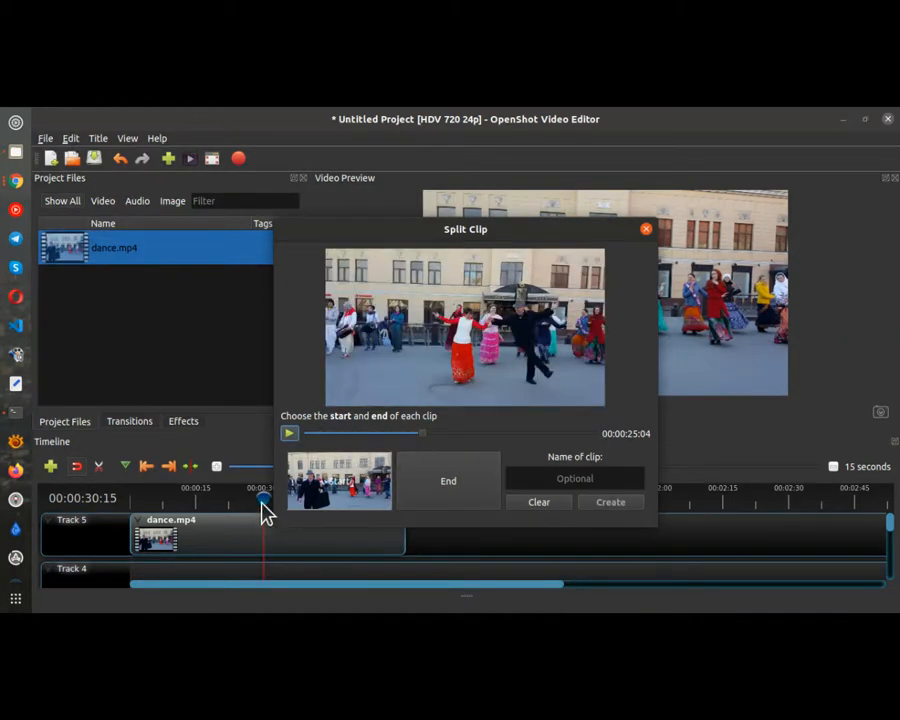
pyautogui.click(444, 484)
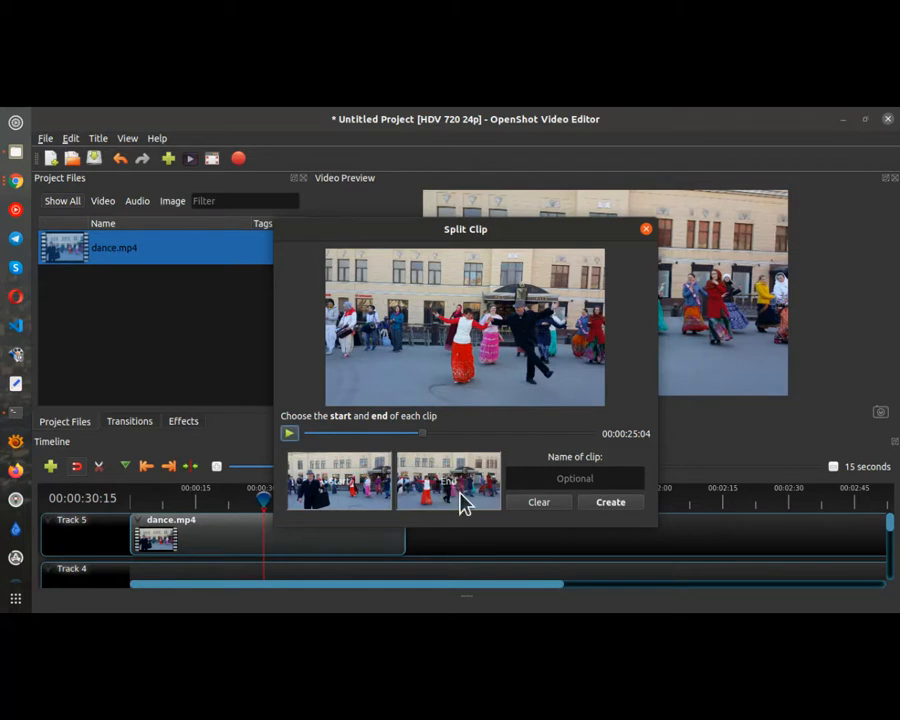
pyautogui.click(585, 480)
pyautogui.write('te')
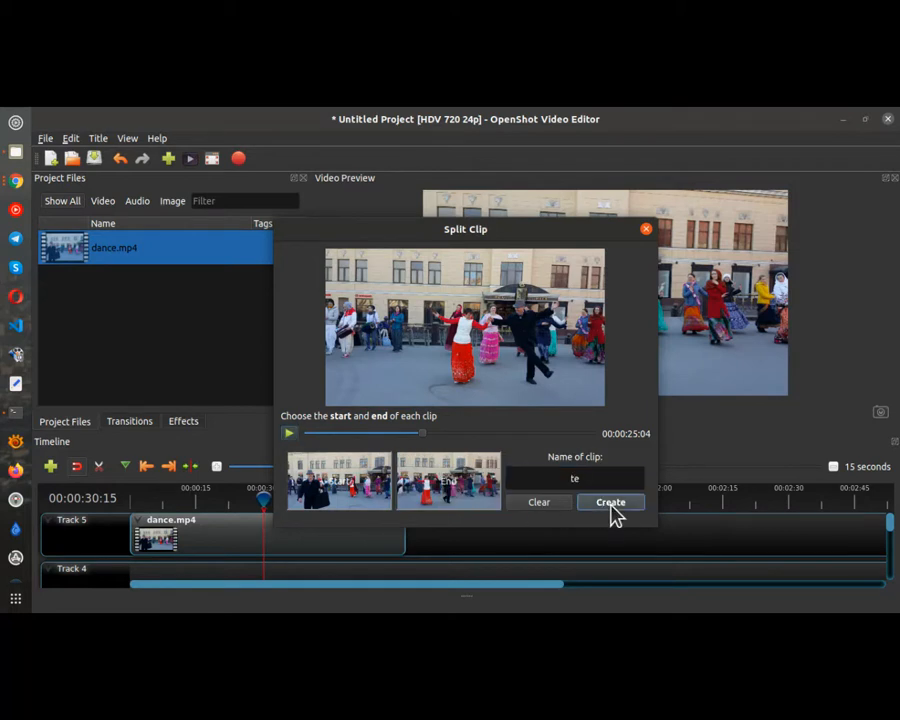
pyautogui.click(611, 503)
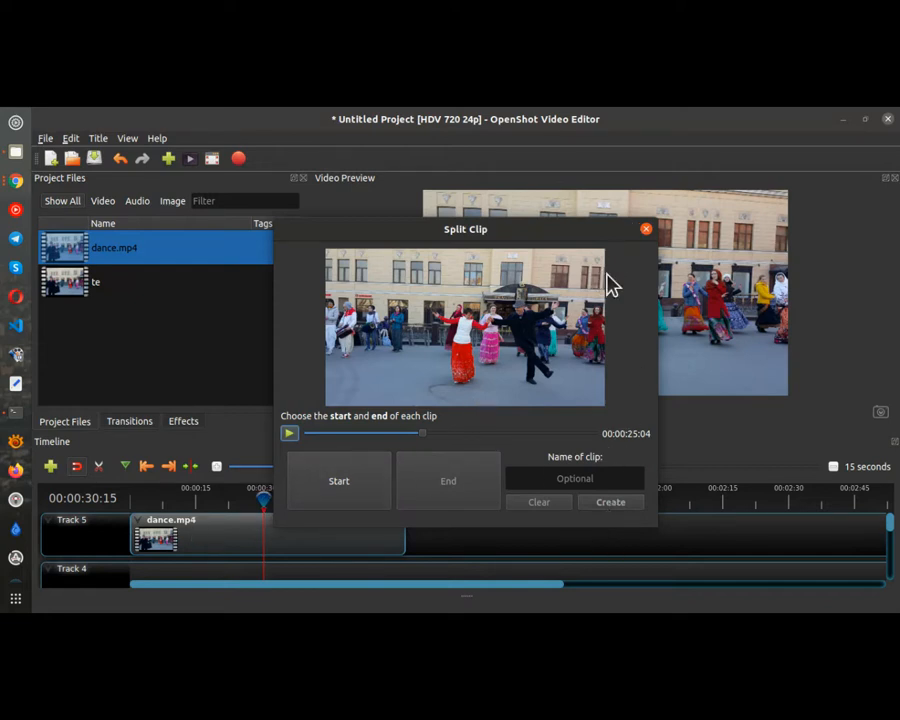
pyautogui.click(646, 233)
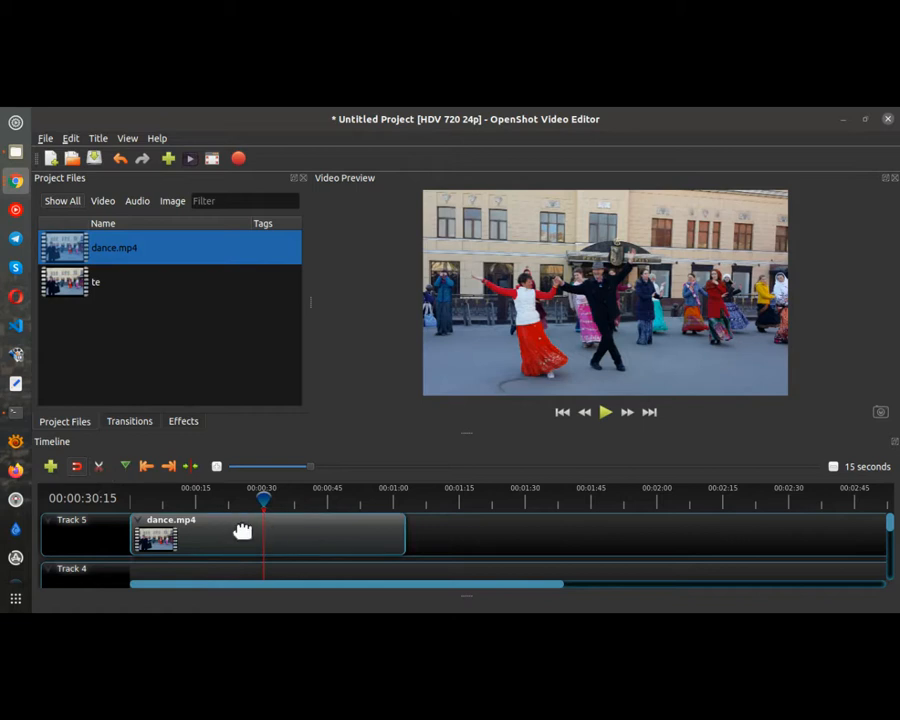
# - Use Split Clip on dance.mp4 to create a second clip named "asdfasdf" from 00:00:18:24 to 00:00:31:15
pyautogui.moveTo(893, 535); pyautogui.dragTo(868, 484)
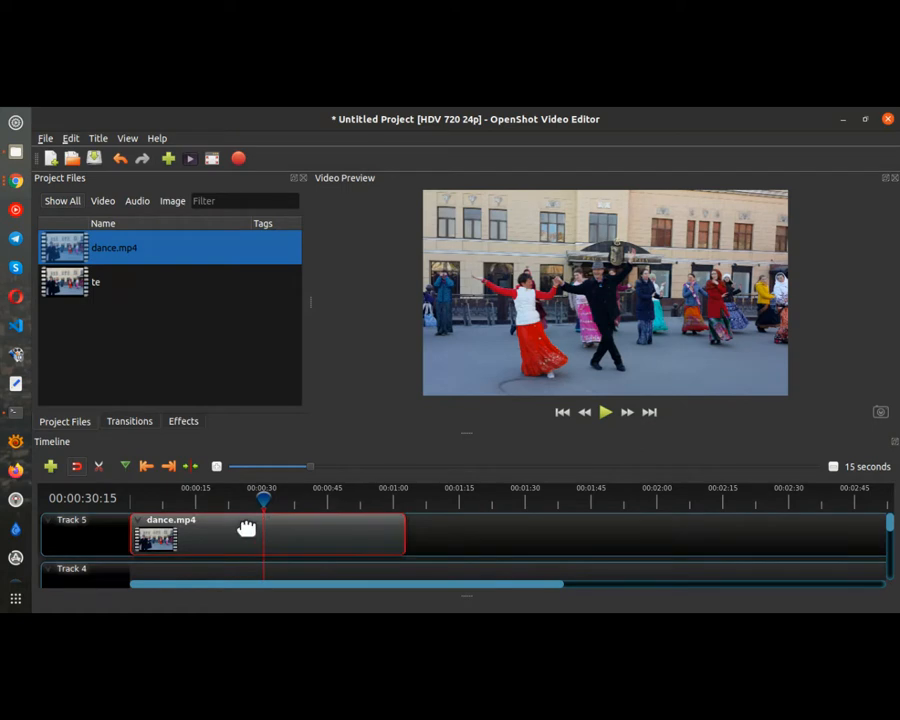
pyautogui.hotkey('ctrl', 'x')
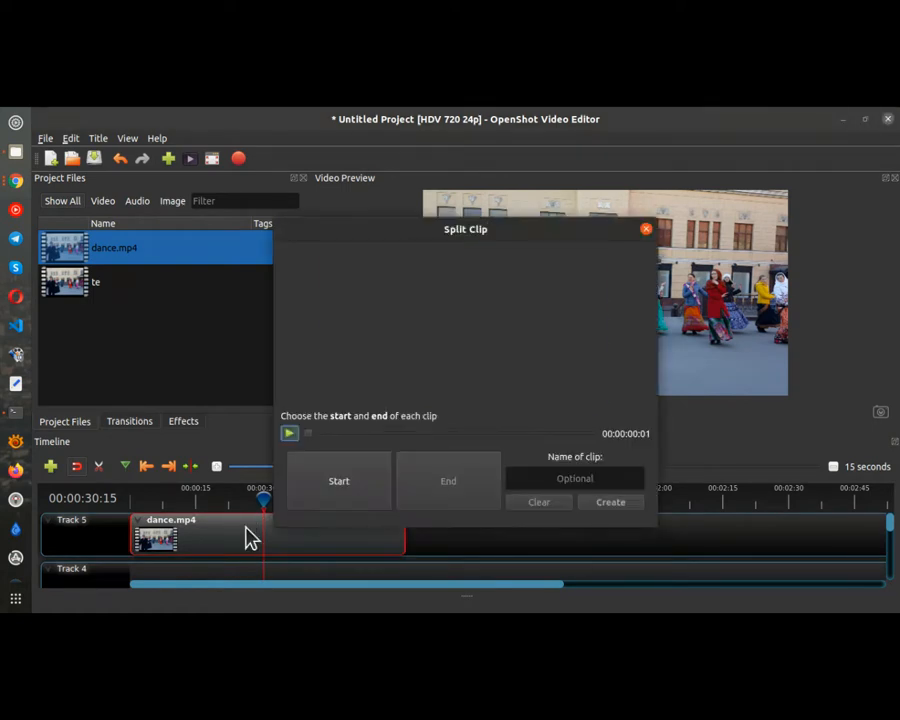
pyautogui.moveTo(306, 434); pyautogui.dragTo(394, 438)
pyautogui.click(343, 490)
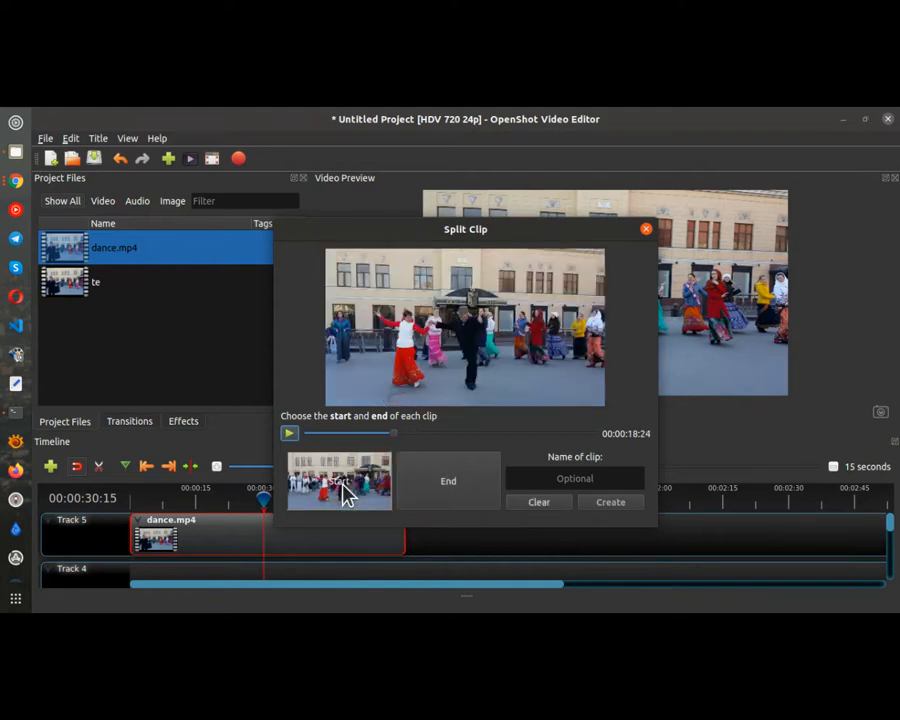
pyautogui.moveTo(396, 440); pyautogui.dragTo(452, 438)
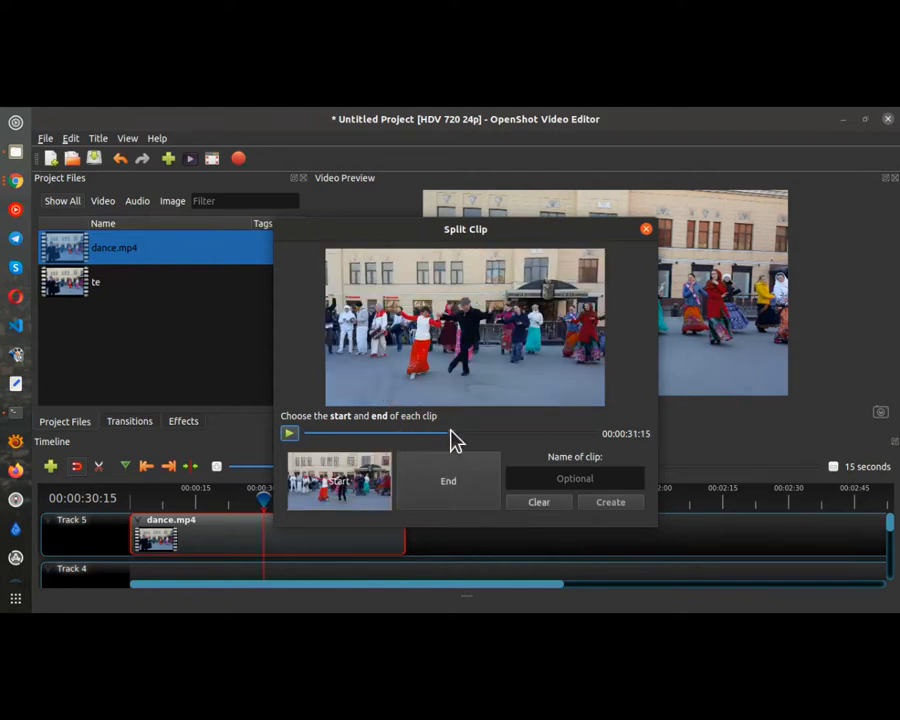
pyautogui.click(468, 493)
pyautogui.click(570, 480)
pyautogui.write('asdfasdf')
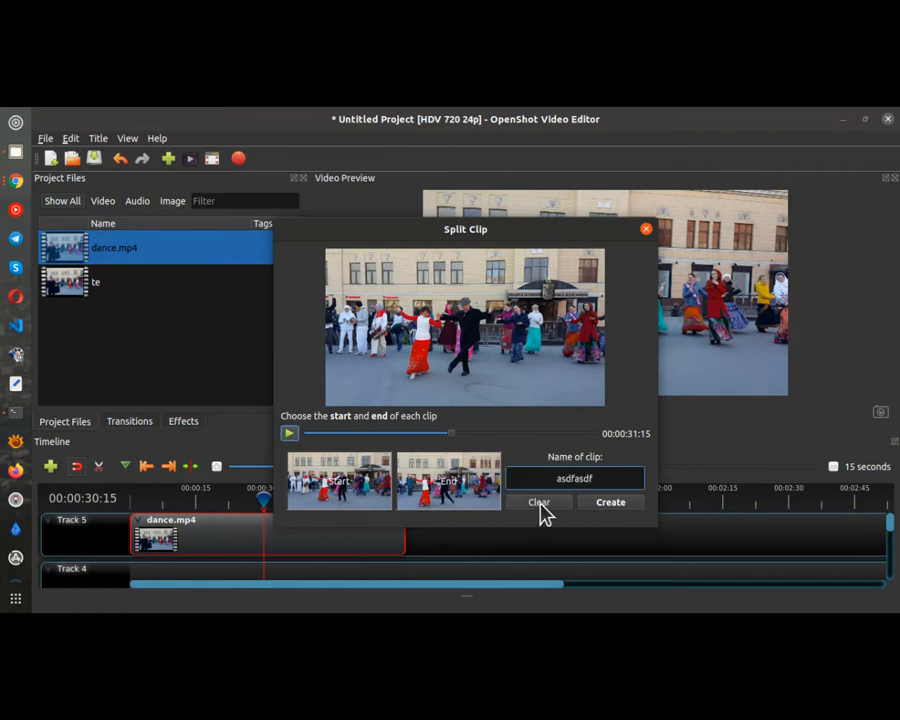
pyautogui.click(609, 505)
pyautogui.click(609, 503)
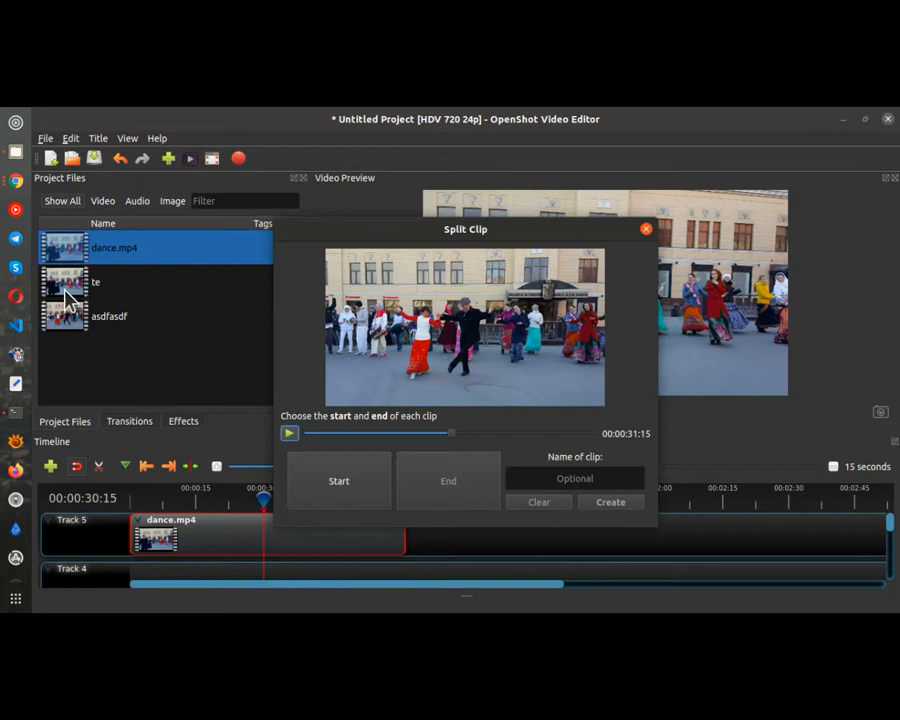
pyautogui.click(647, 231)
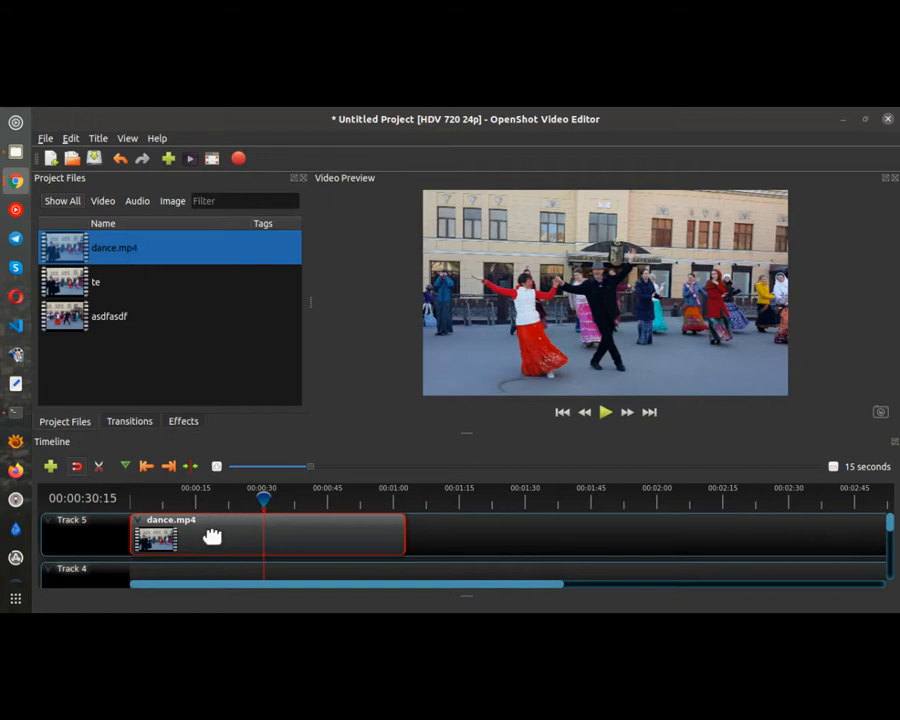
# - Replace the full dance.mp4 clip on Track 5 with the te clip, placed at the beginning of the timeline
pyautogui.press('Delete')
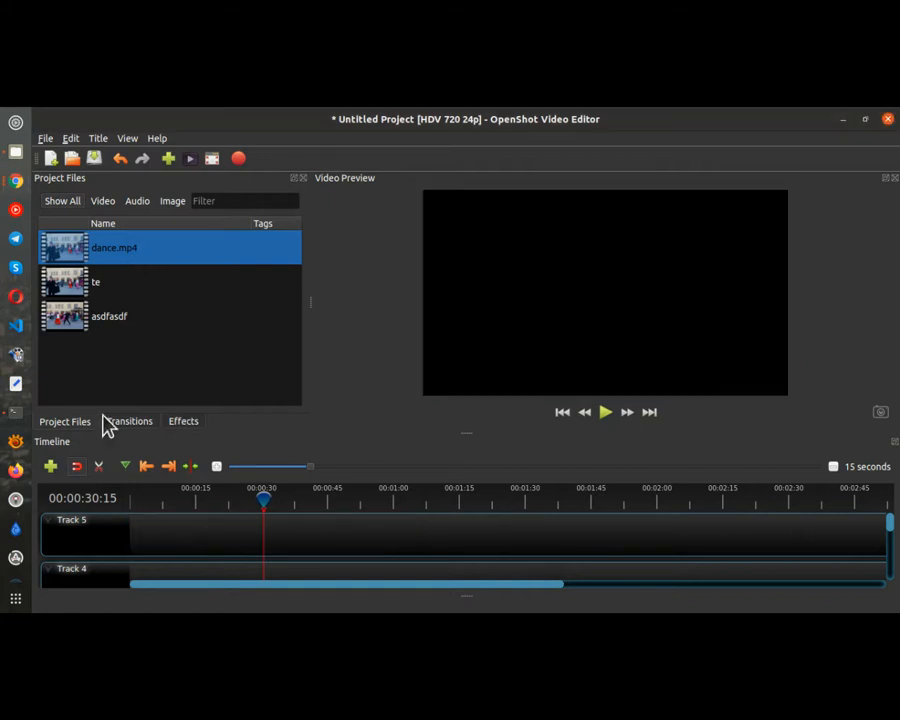
pyautogui.rightClick(72, 287)
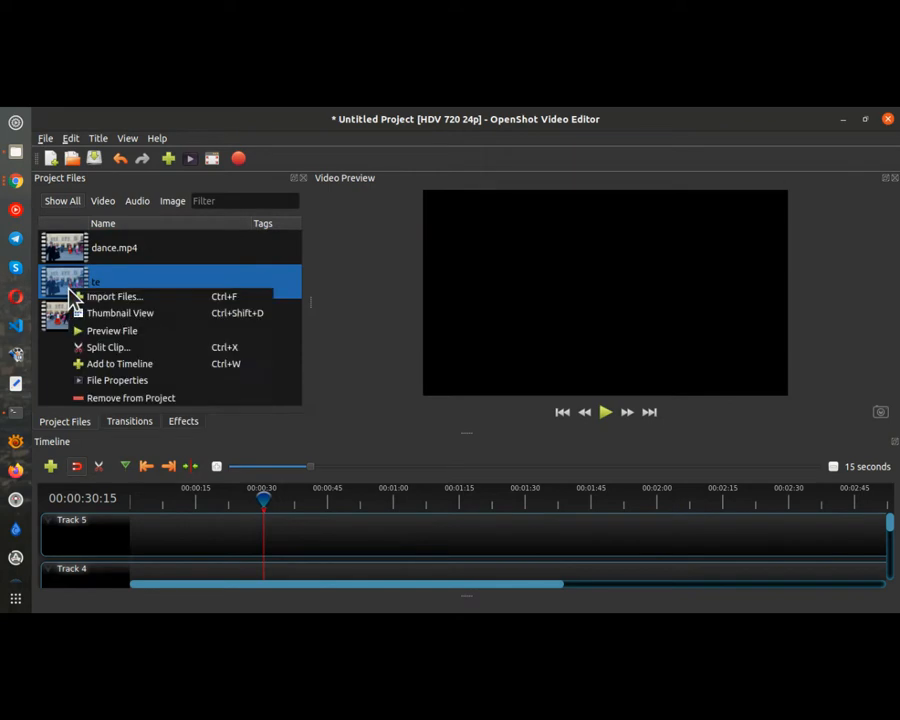
pyautogui.click(176, 366)
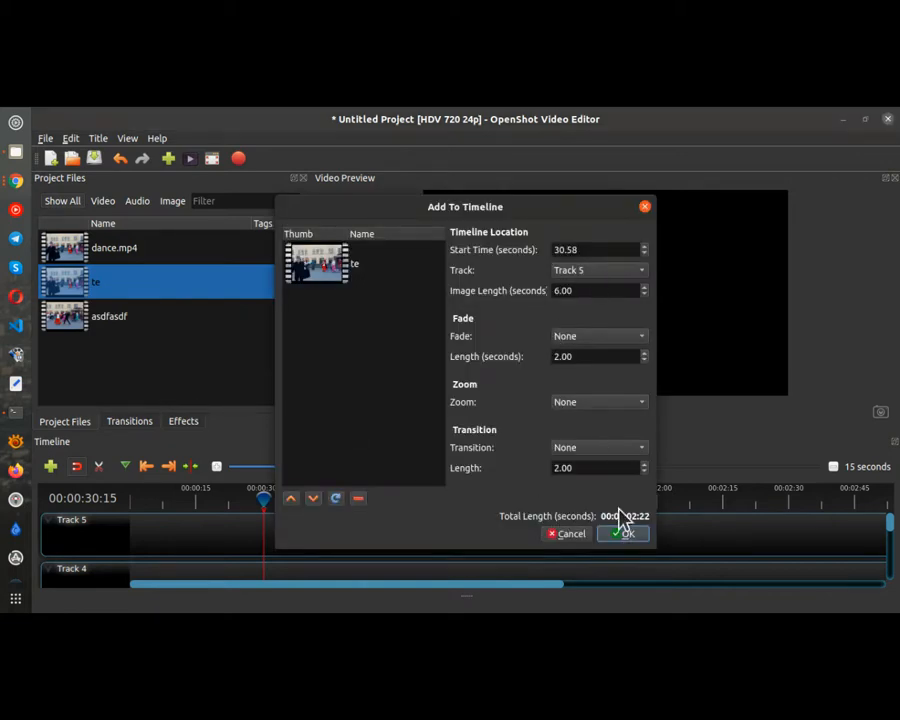
pyautogui.click(623, 535)
pyautogui.moveTo(351, 532); pyautogui.dragTo(165, 537)
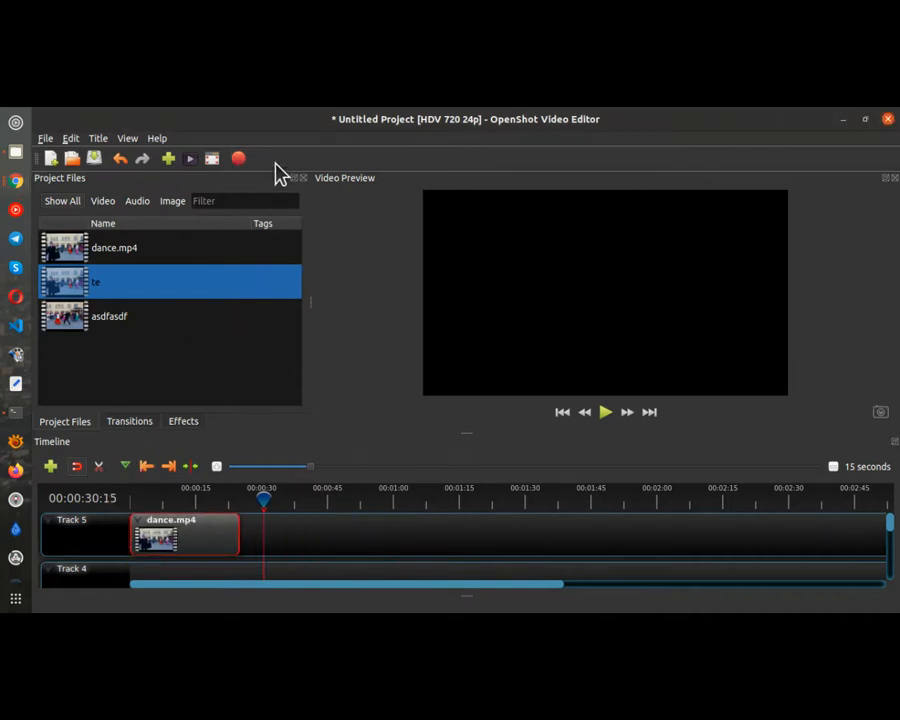
# - Set up a video export named "testetste Untitled Project" with the Desktop as the destination folder
pyautogui.click(240, 160)
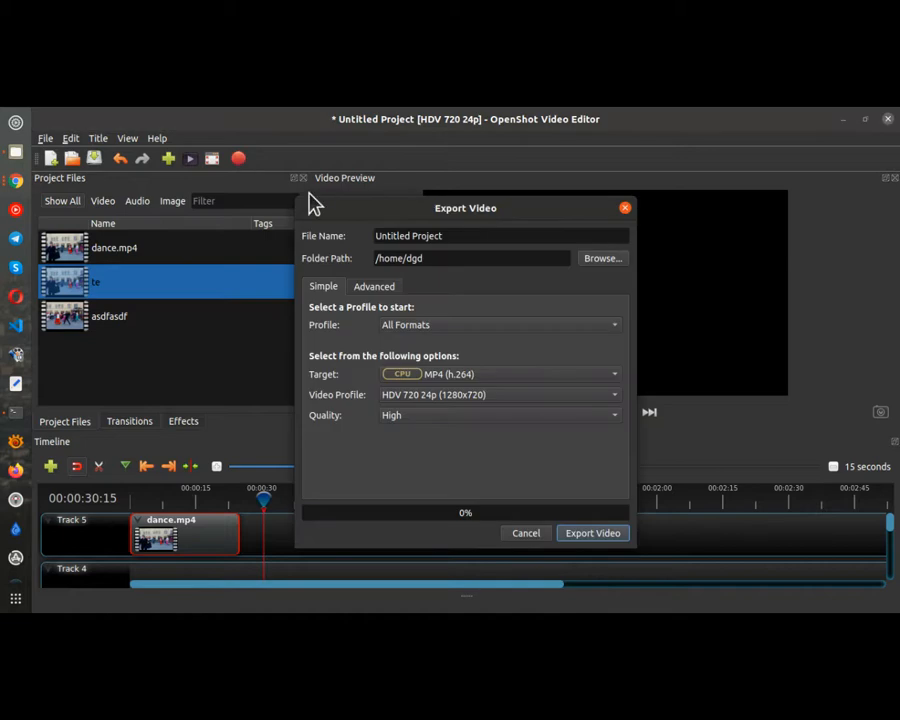
pyautogui.click(380, 235)
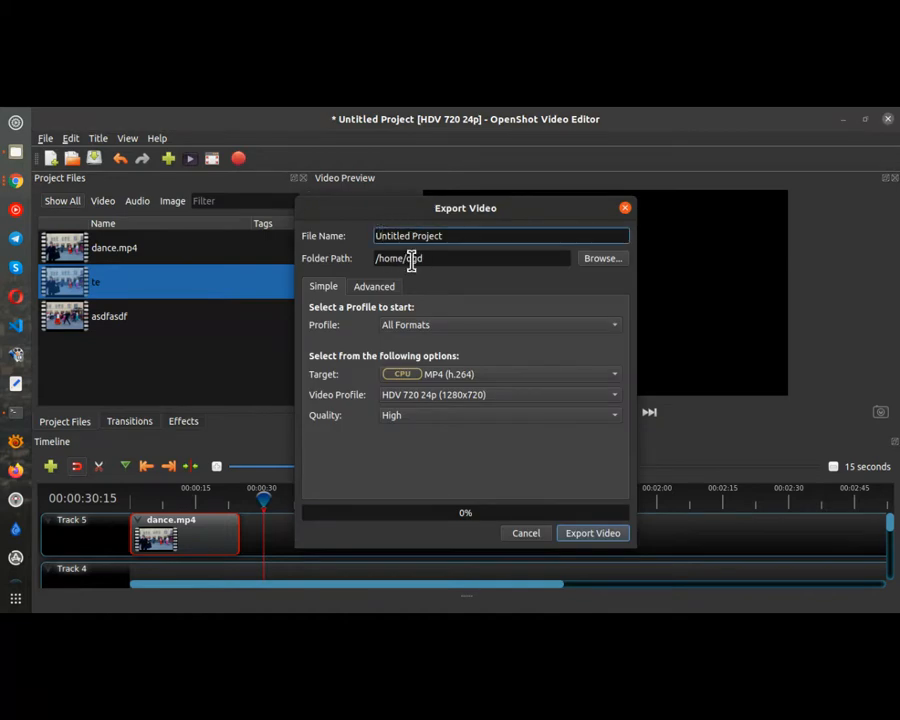
pyautogui.write('testetste')
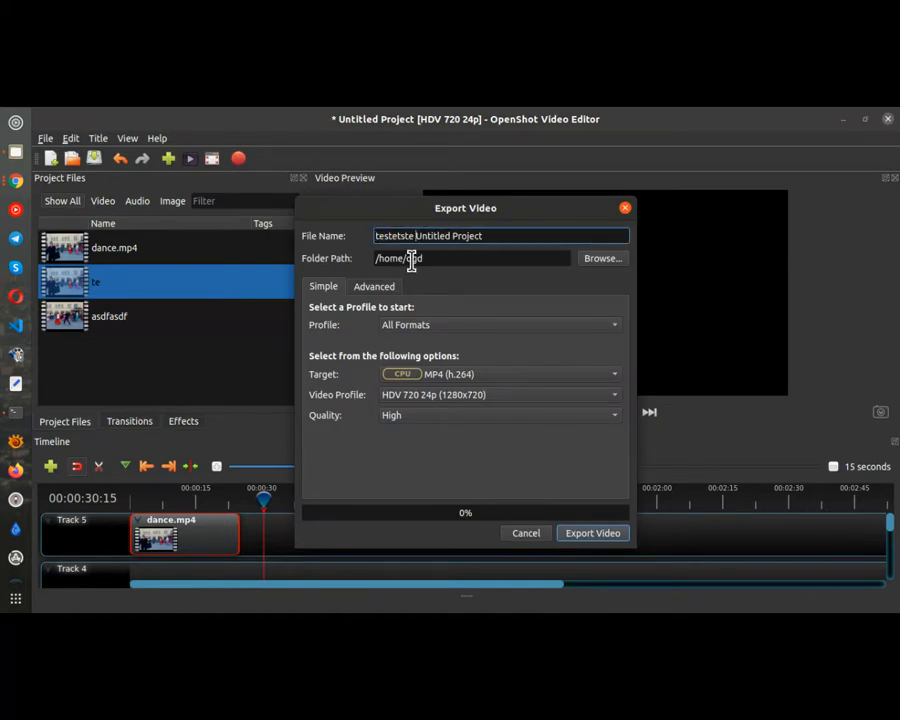
pyautogui.click(411, 260)
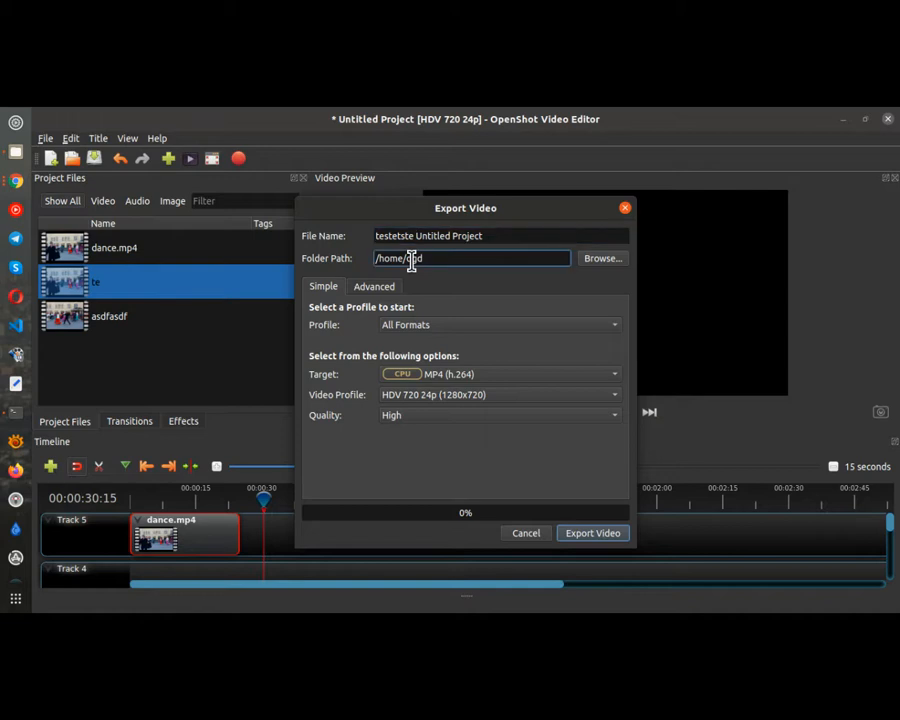
pyautogui.click(601, 259)
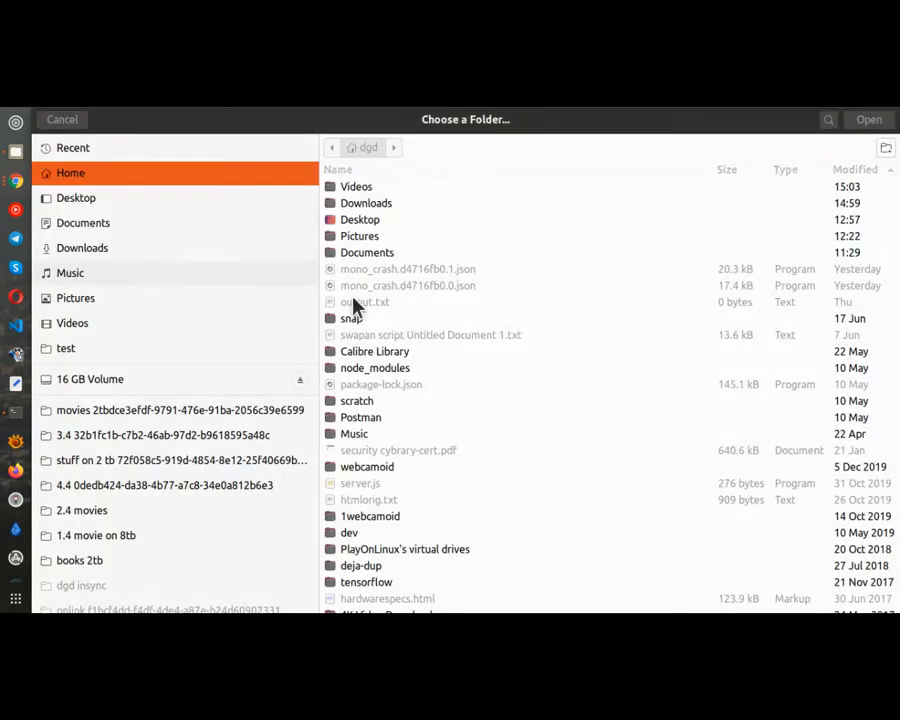
pyautogui.click(80, 200)
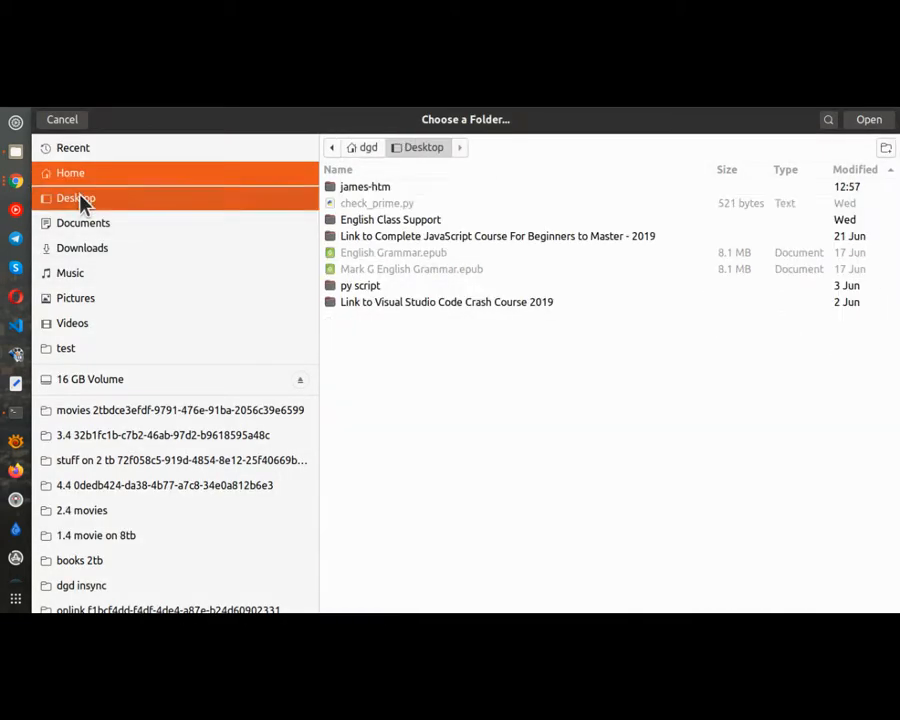
pyautogui.click(867, 122)
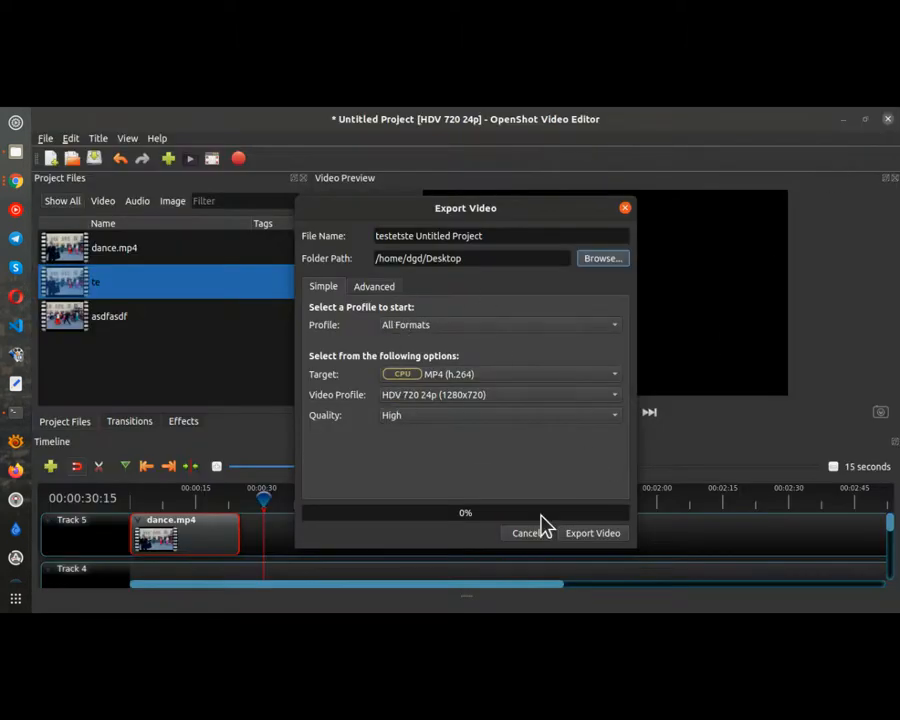
# - Export the video with the chosen settings, close the finished export, and minimize the editor window
pyautogui.click(586, 535)
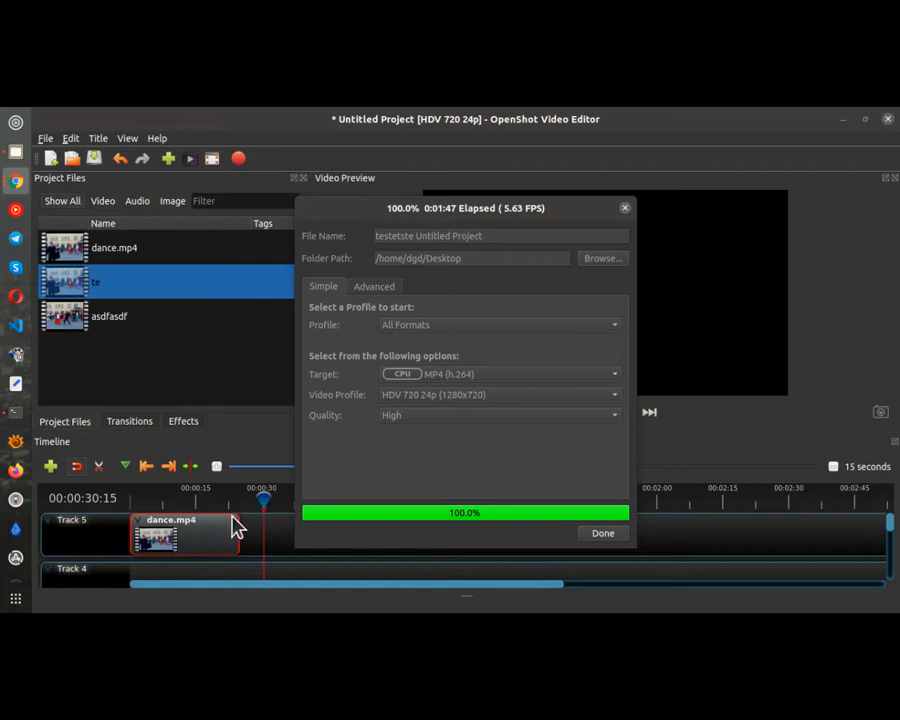
pyautogui.click(603, 534)
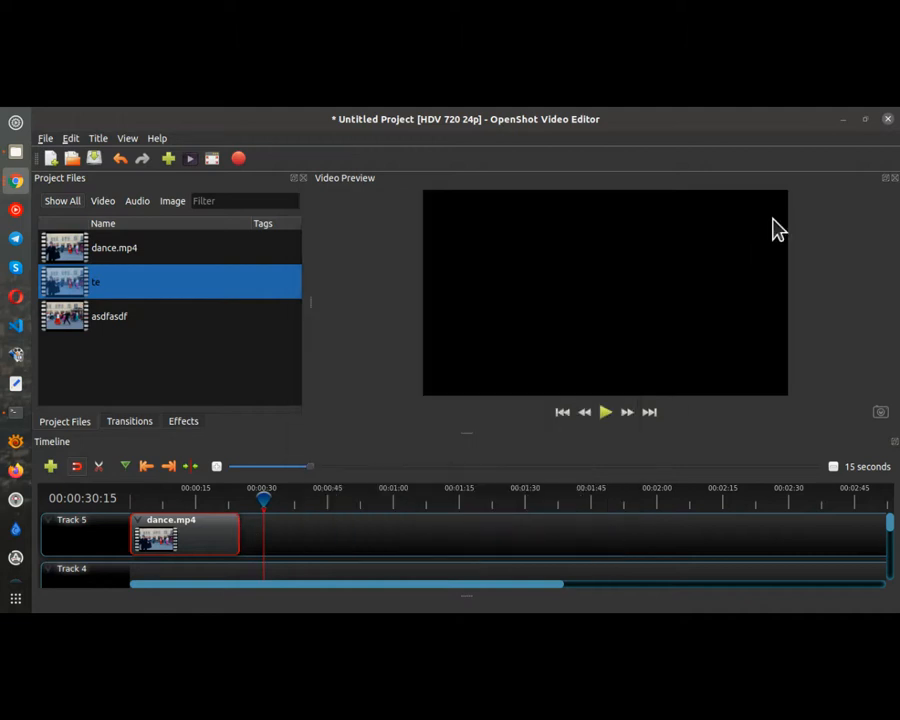
pyautogui.click(844, 121)
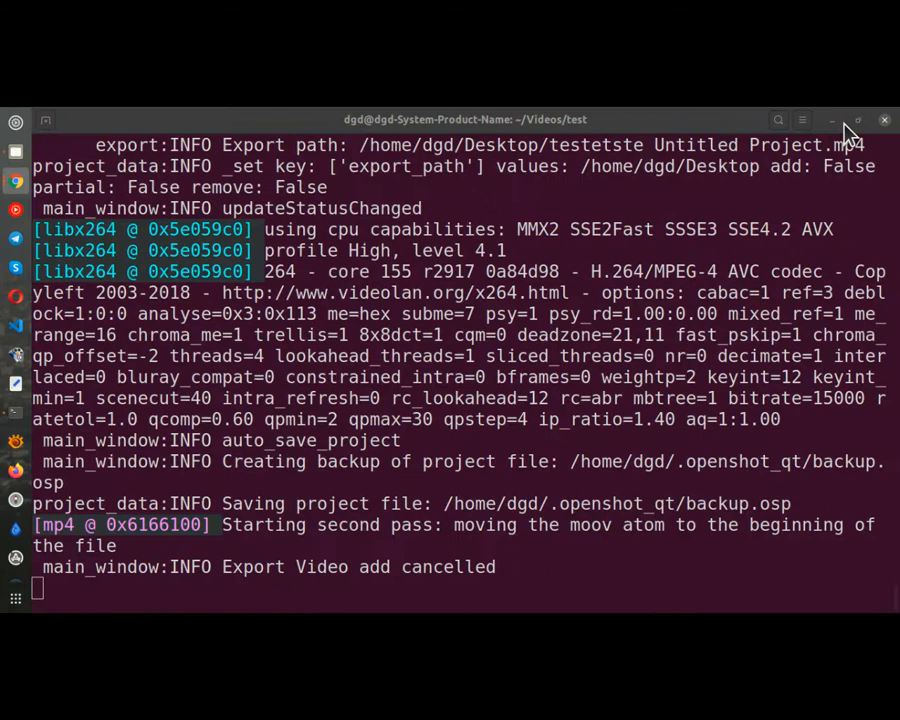
# - Minimize the terminal and file manager windows and move the exported testetste Untitled Project video to a free area of the desktop
pyautogui.click(840, 122)
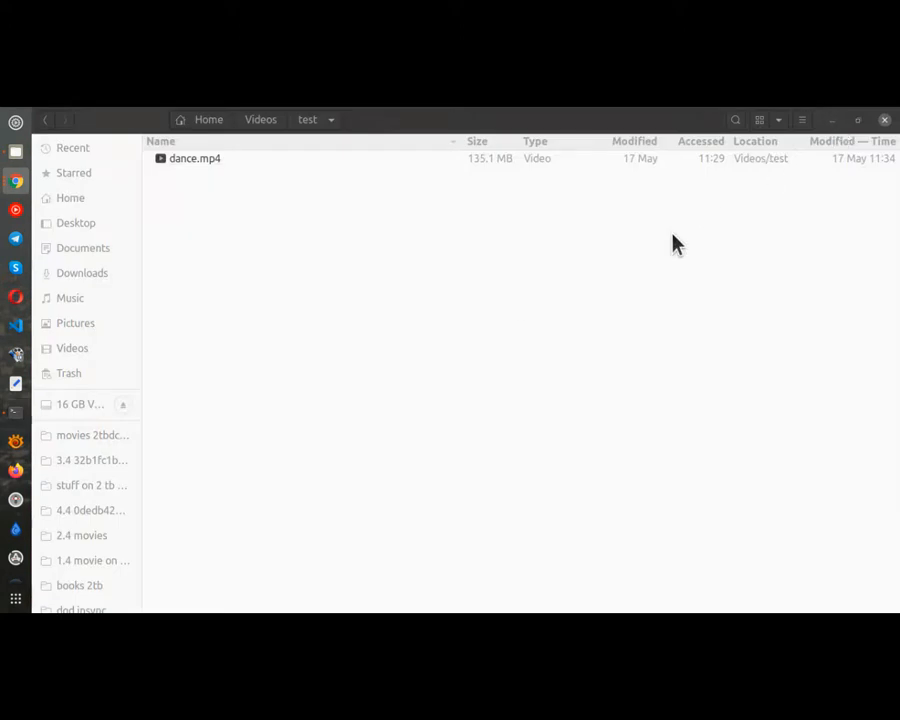
pyautogui.click(835, 122)
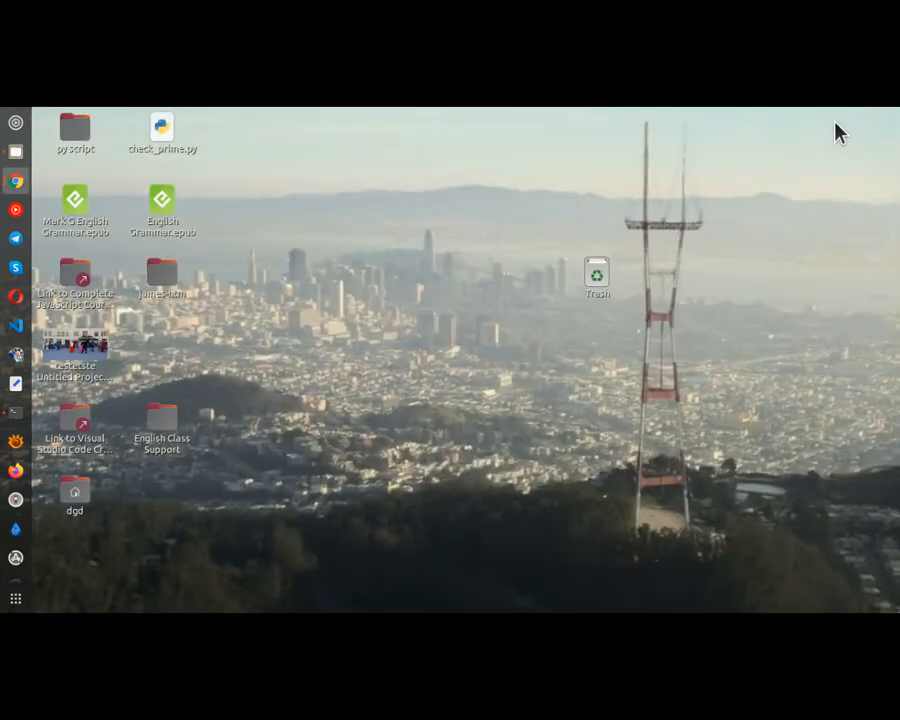
pyautogui.moveTo(60, 372); pyautogui.dragTo(333, 325)
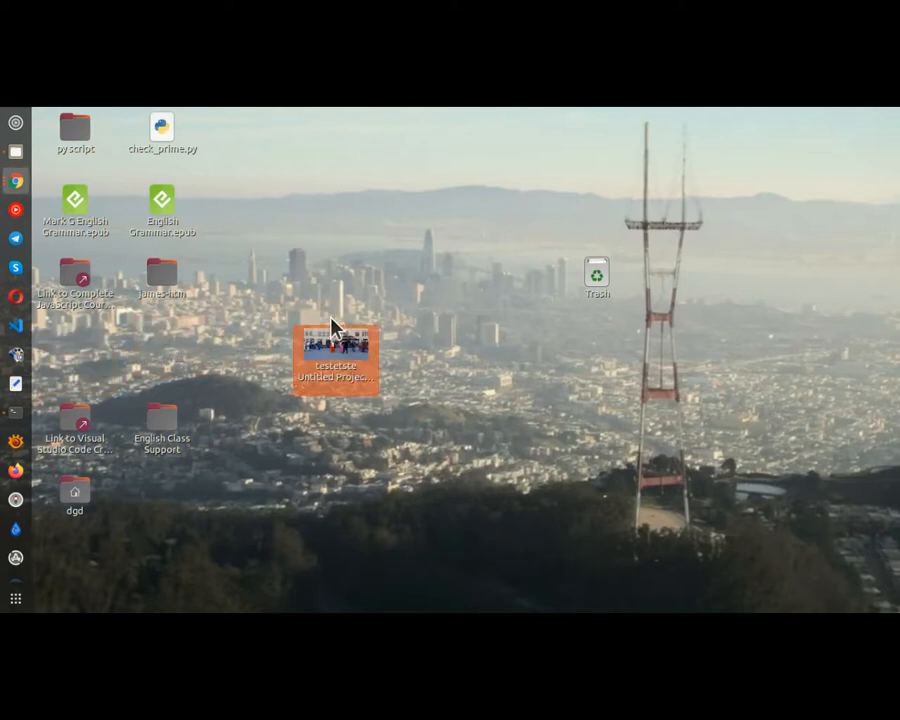
# - Check the duration and the other audio and video properties of the exported video on the desktop
pyautogui.rightClick(600, 283)
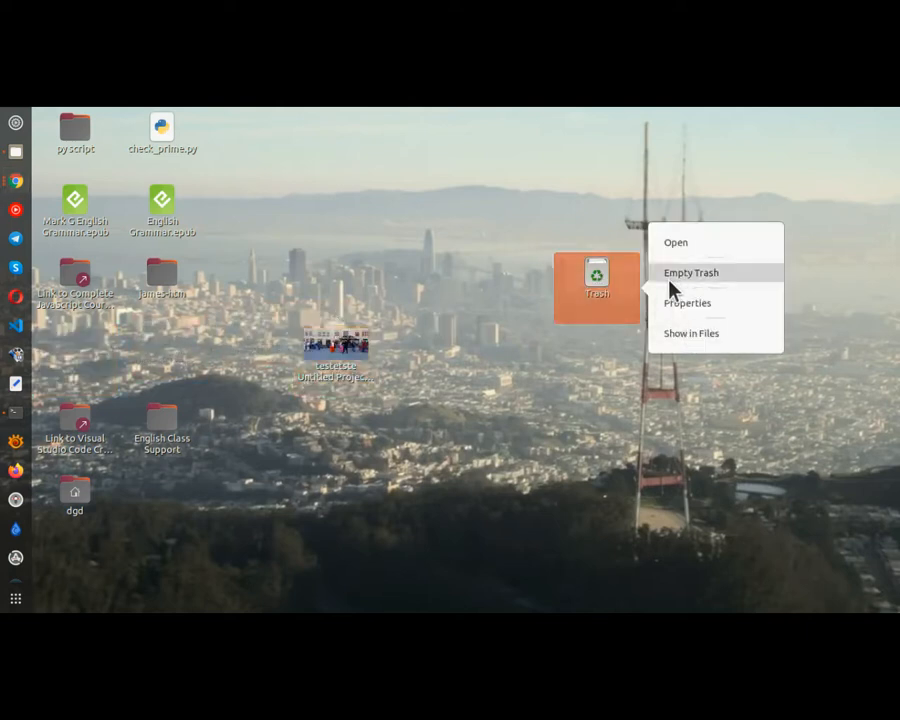
pyautogui.click(316, 357)
pyautogui.rightClick(333, 350)
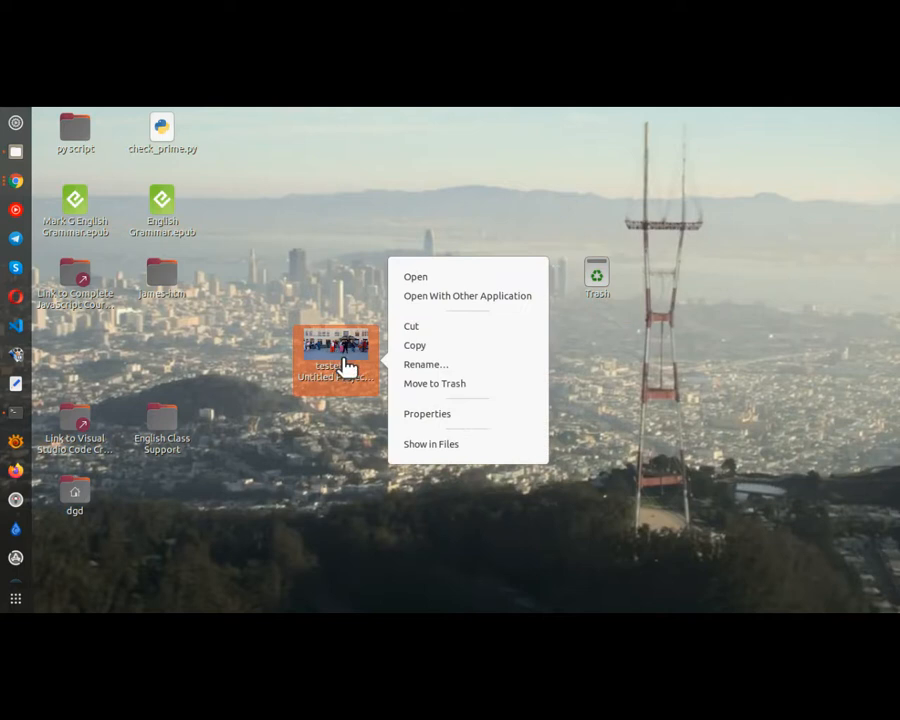
pyautogui.click(424, 420)
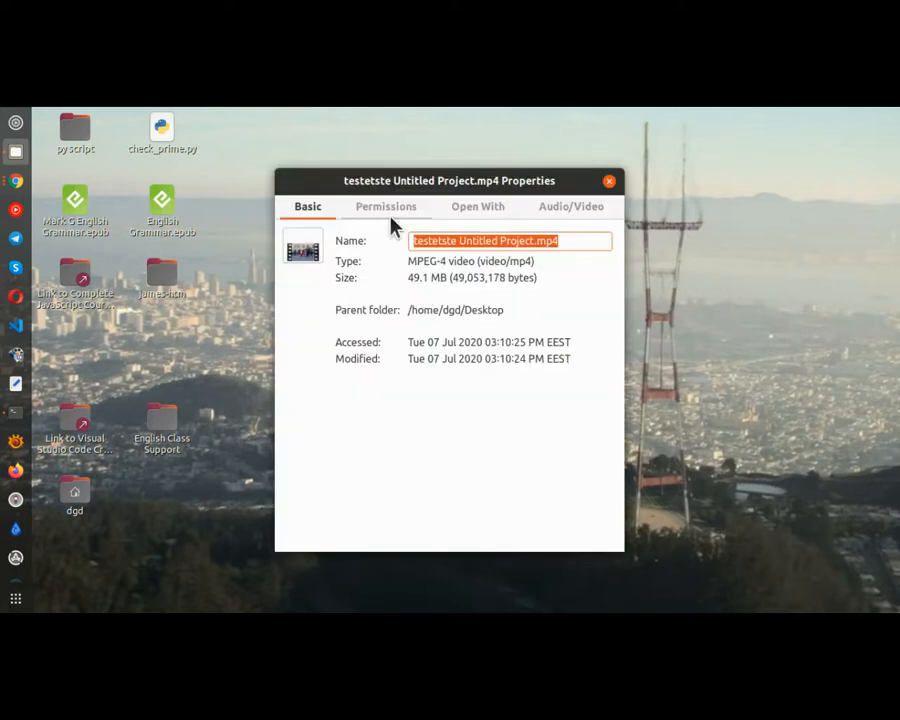
pyautogui.click(573, 214)
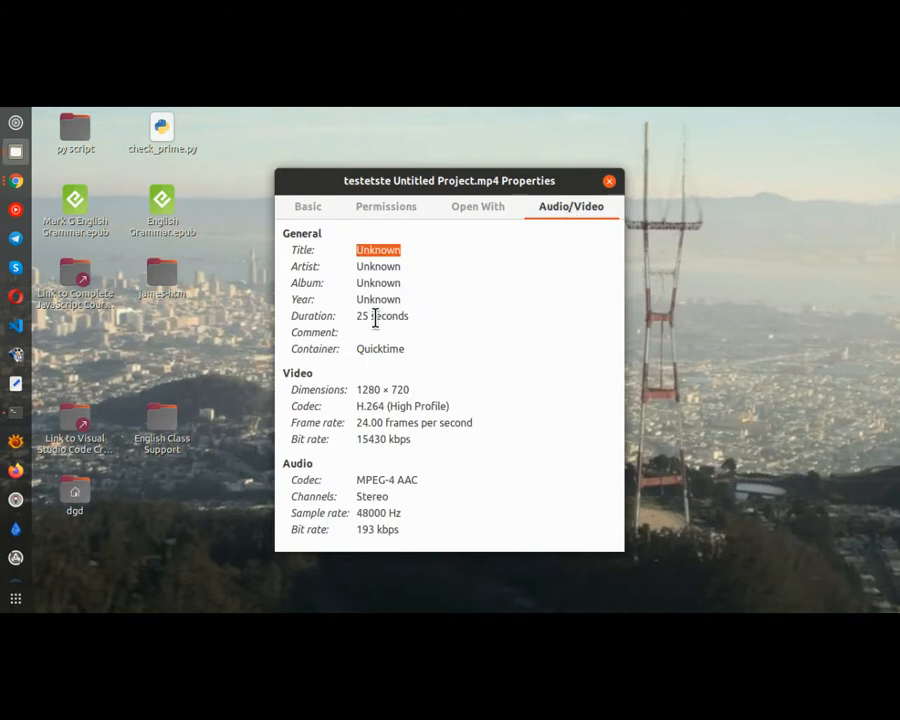
pyautogui.click(609, 181)
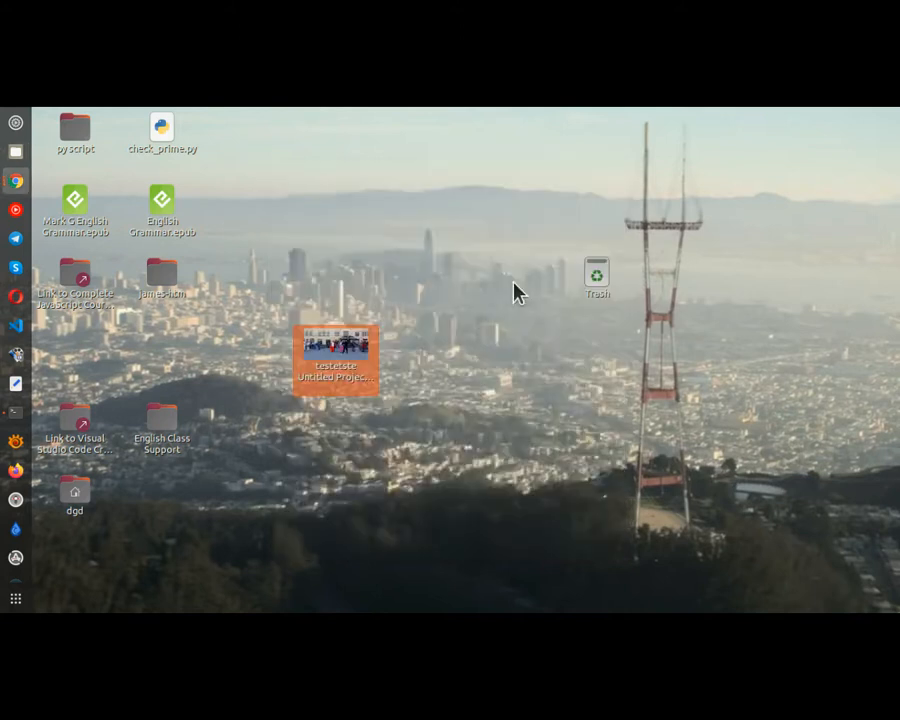
pyautogui.rightClick(328, 350)
pyautogui.click(443, 300)
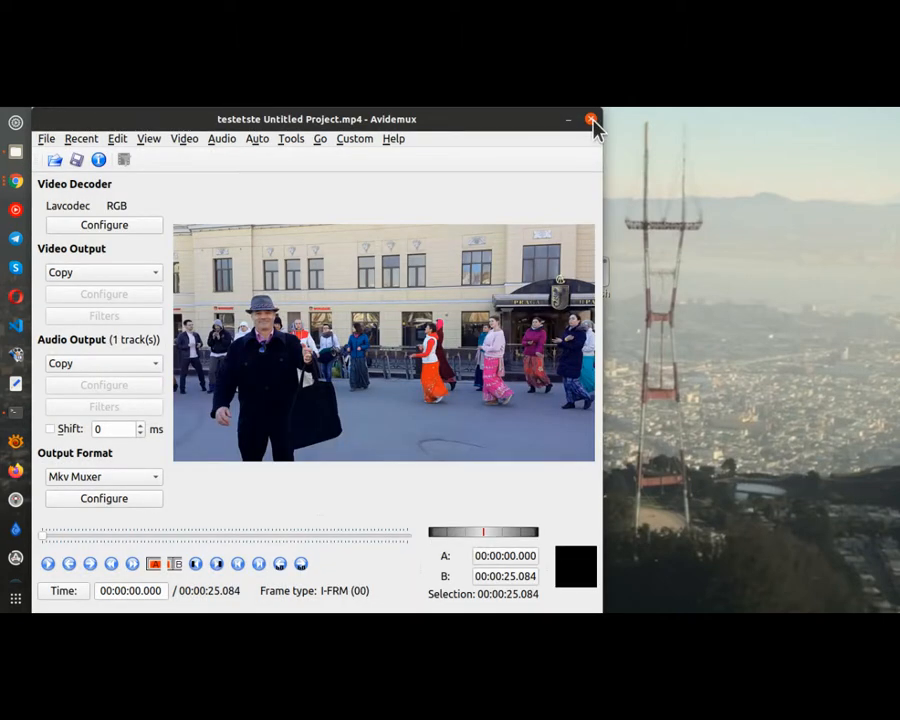
pyautogui.click(591, 118)
# - Play the exported video in SMPlayer in an enlarged window, and stop playback after checking the footage
pyautogui.rightClick(337, 368)
pyautogui.click(451, 298)
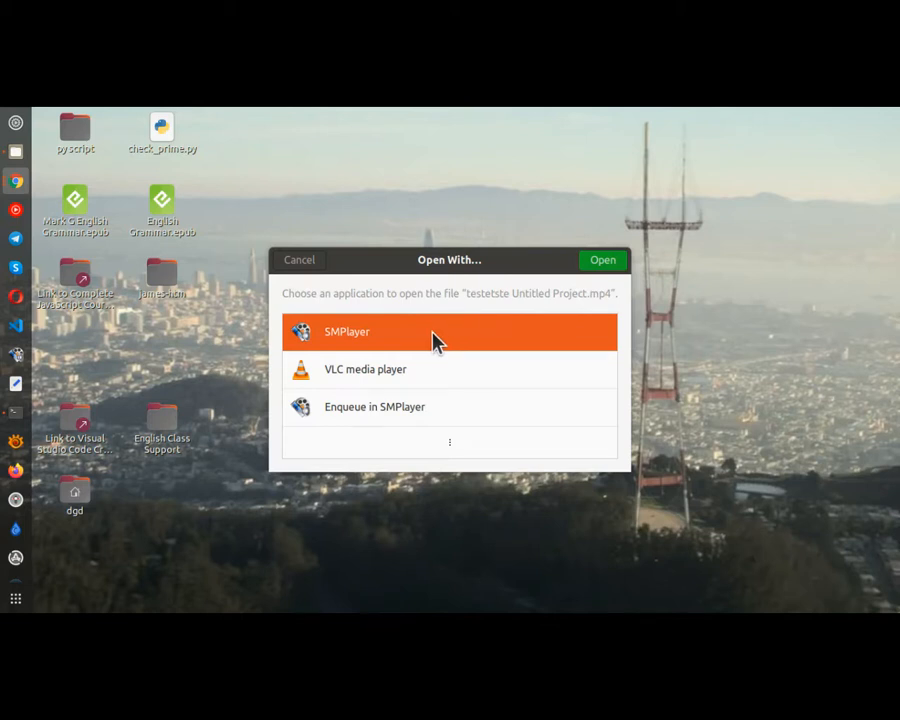
pyautogui.click(594, 264)
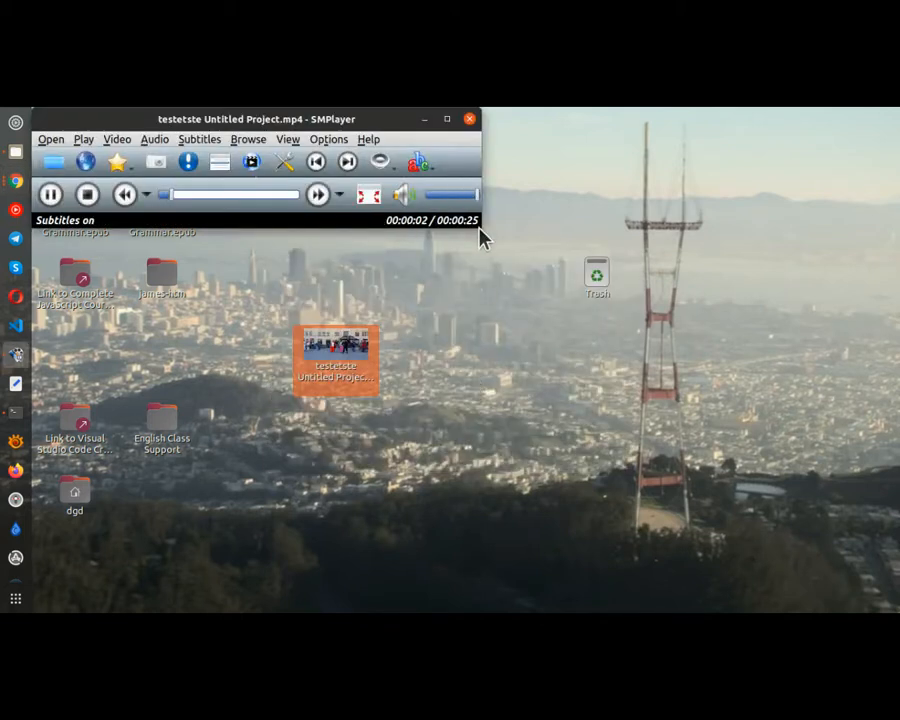
pyautogui.moveTo(477, 225); pyautogui.dragTo(549, 470)
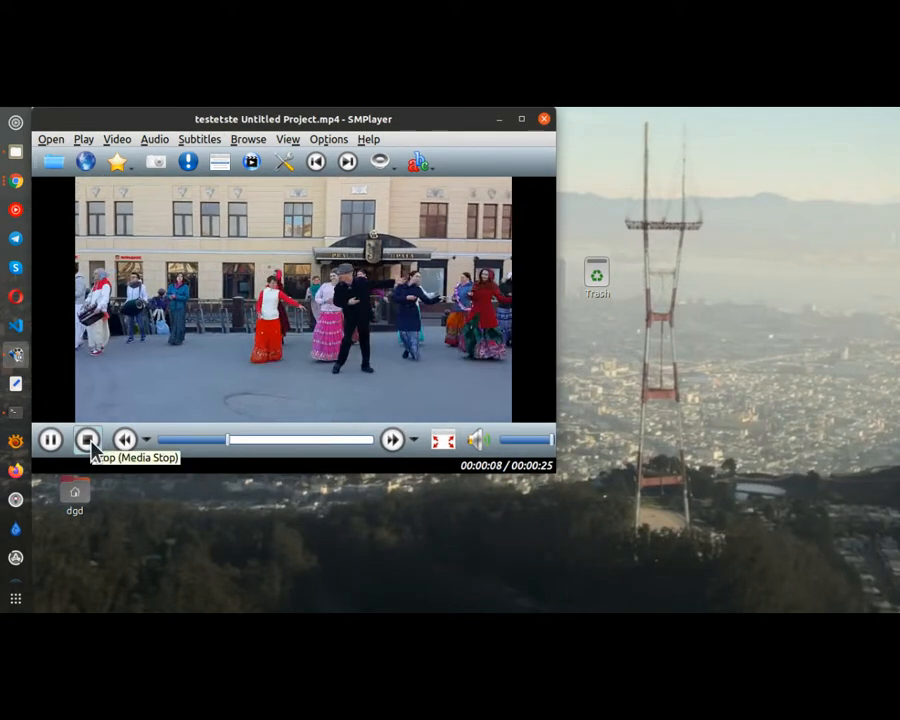
pyautogui.click(89, 444)
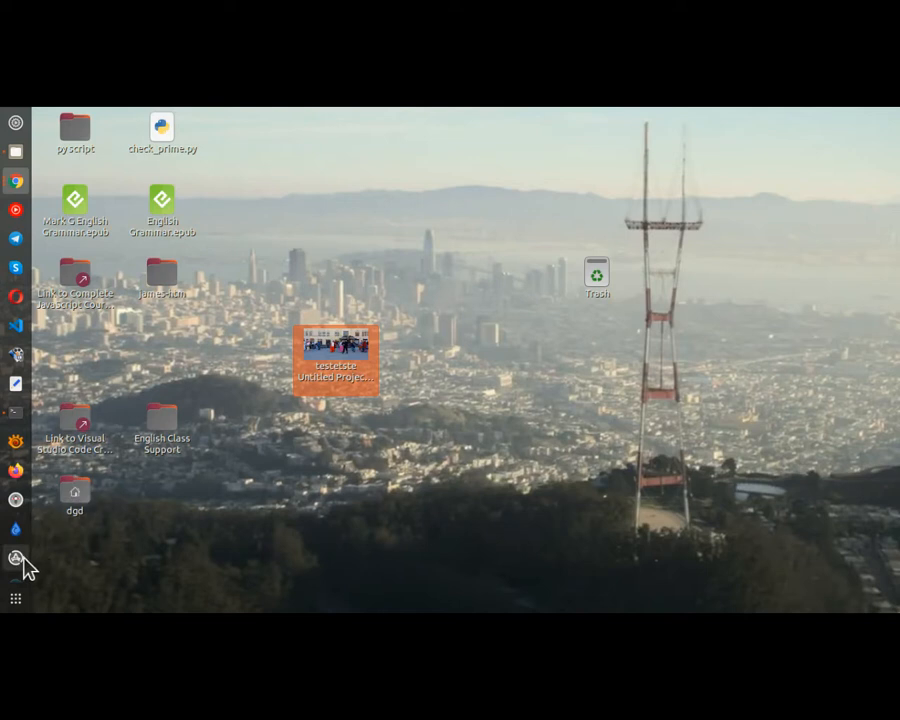
pyautogui.click(507, 295)
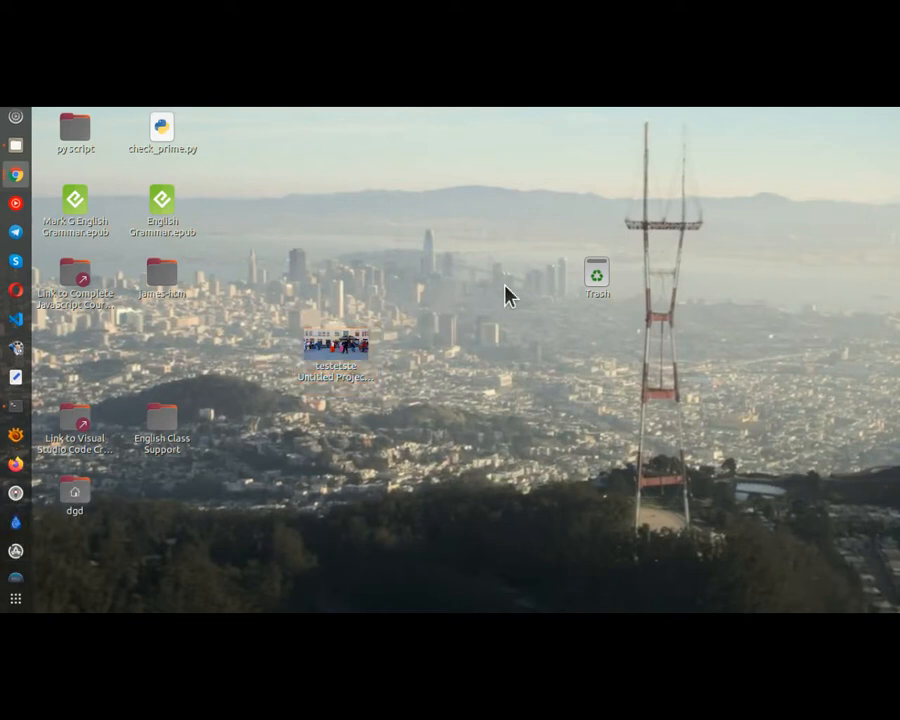
# - Switch back to OpenShot and check the program's version information
pyautogui.hotkey('alt', 'Tab')
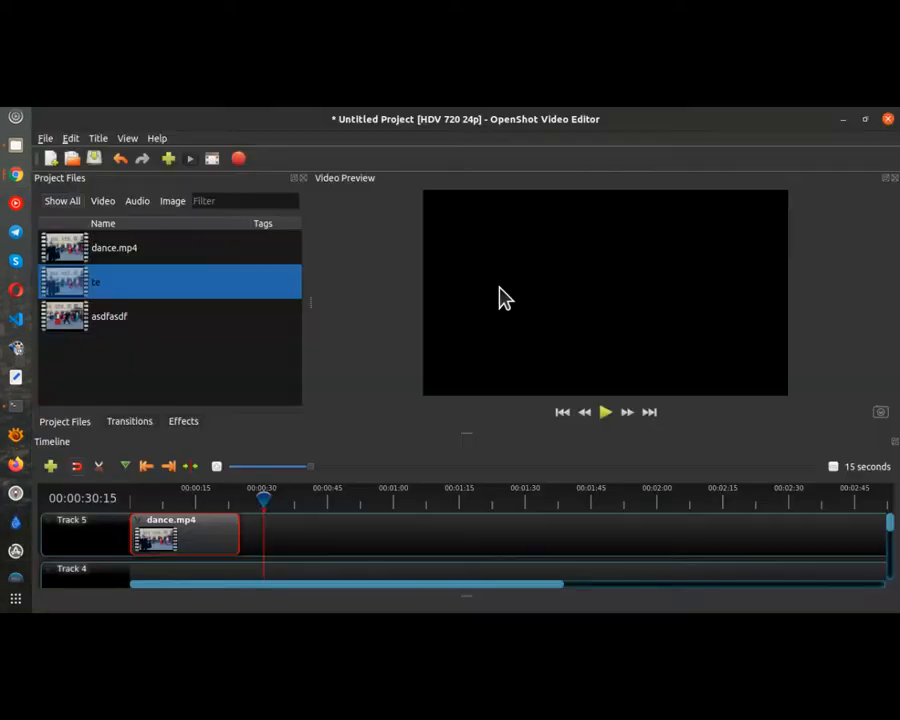
pyautogui.click(162, 139)
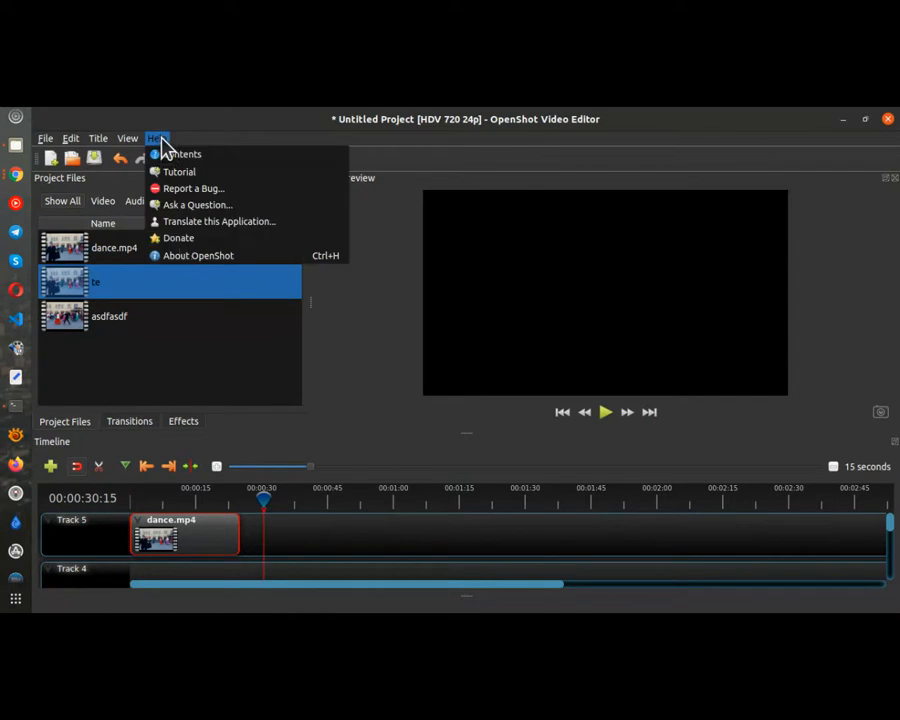
pyautogui.click(196, 256)
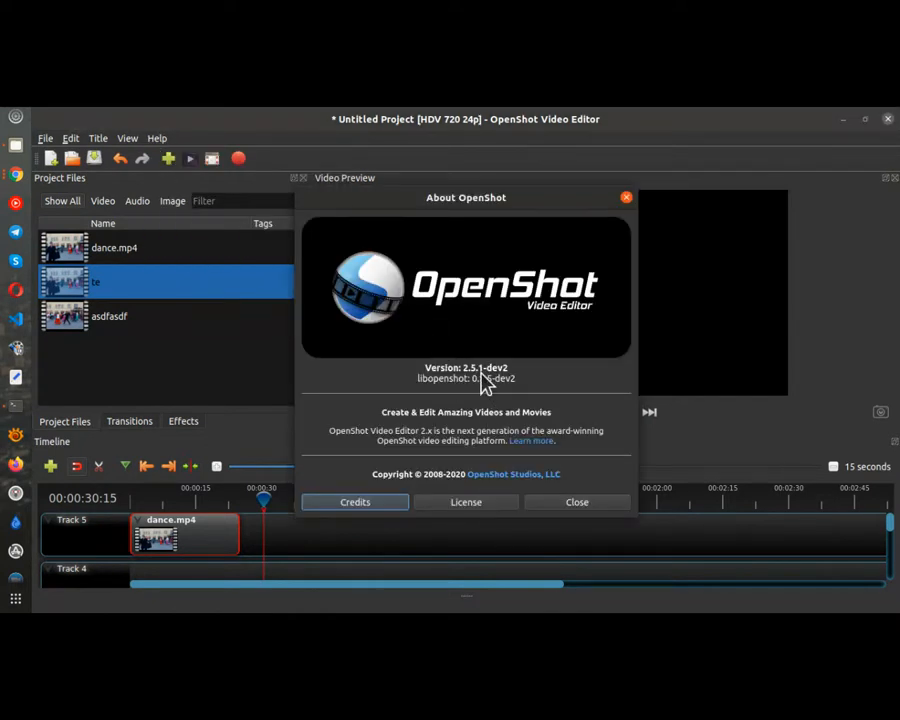
pyautogui.click(577, 499)
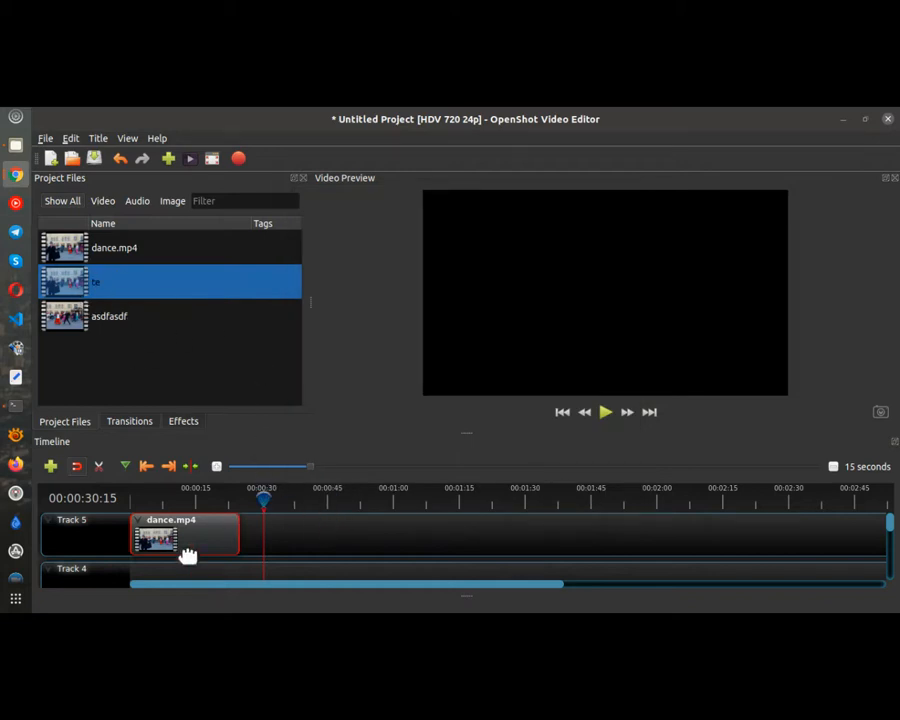
# - Replace the short clip on Track 5 with the full dance.mp4, placed at the beginning of the timeline
pyautogui.click(194, 499)
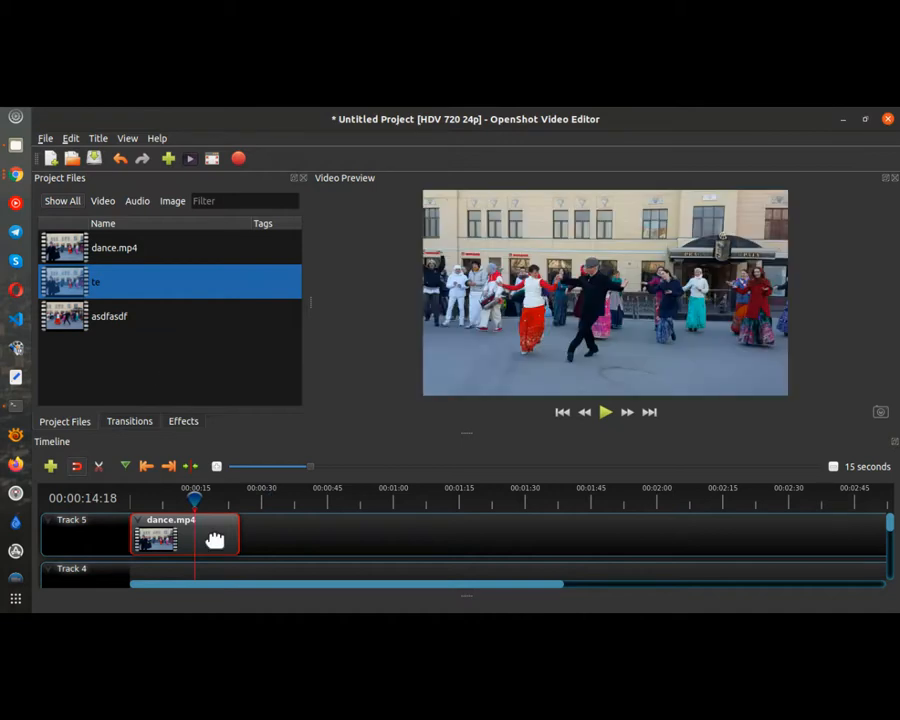
pyautogui.press('Delete')
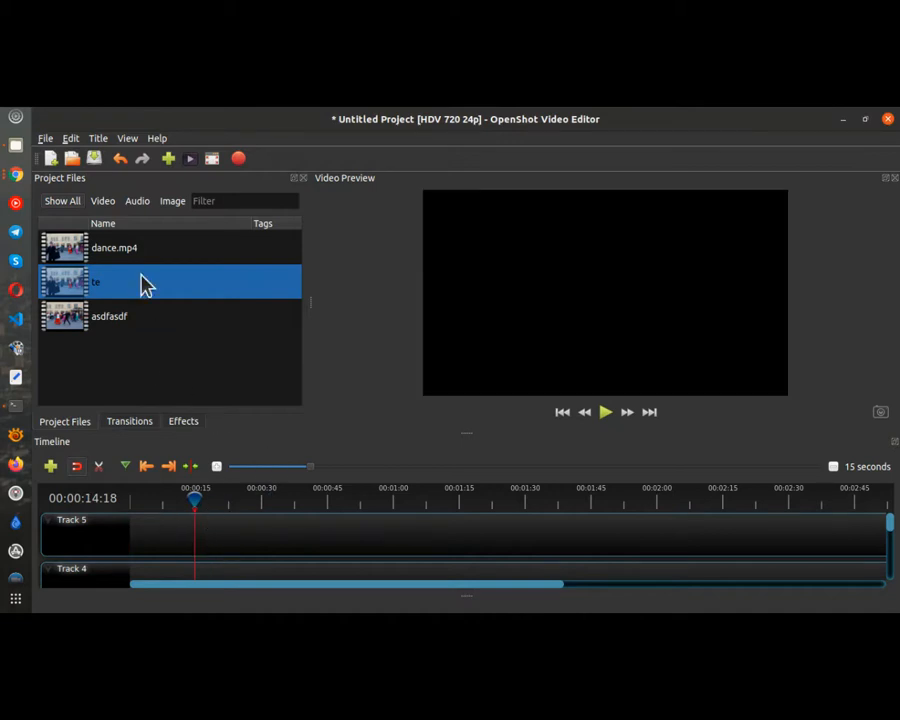
pyautogui.click(113, 250)
pyautogui.rightClick(113, 250)
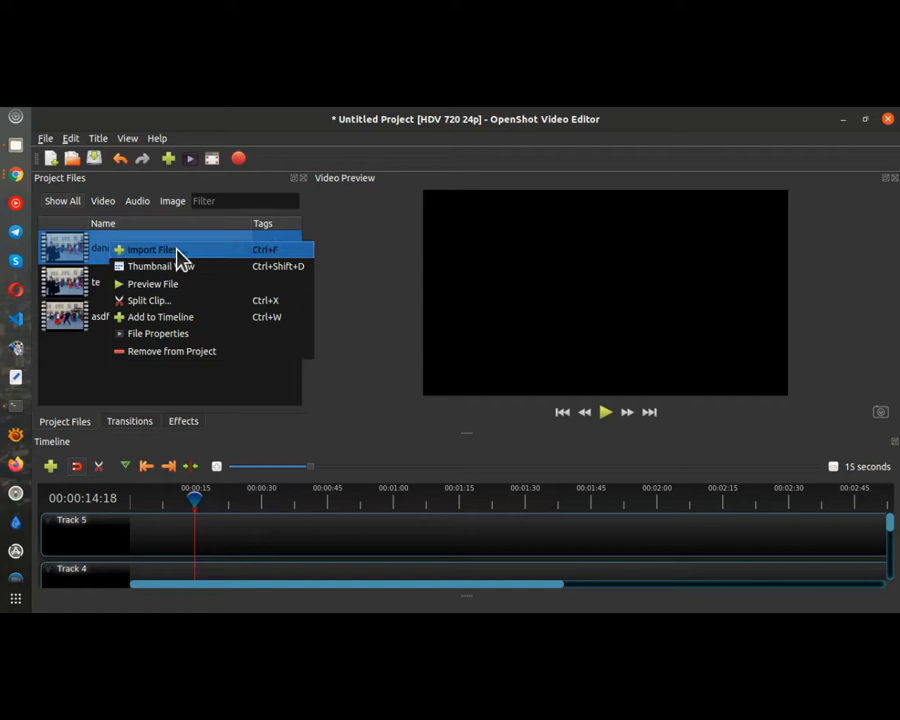
pyautogui.click(172, 317)
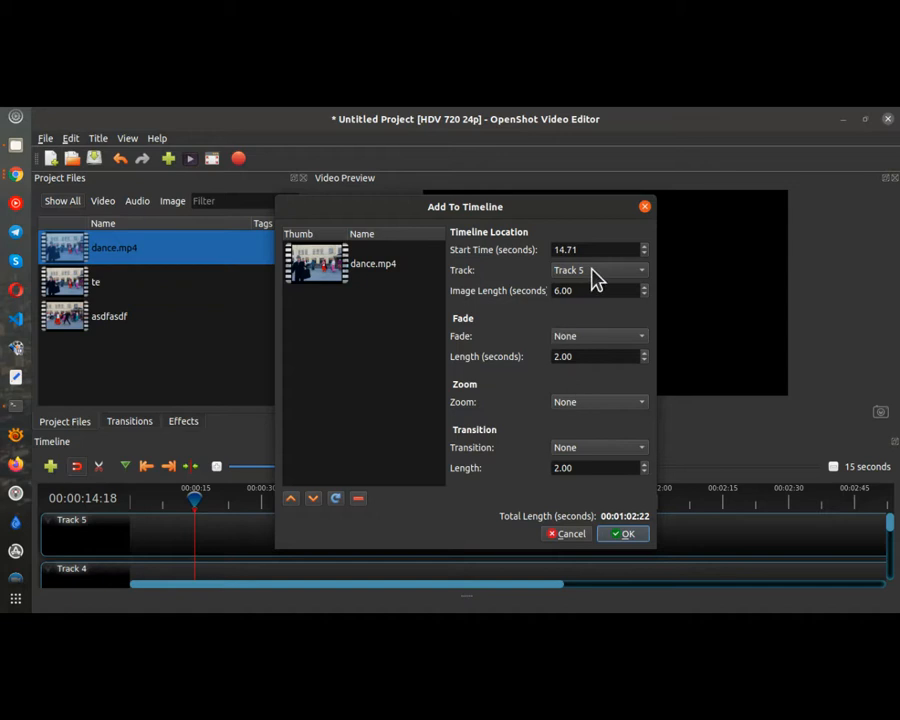
pyautogui.click(620, 529)
pyautogui.moveTo(307, 527); pyautogui.dragTo(185, 532)
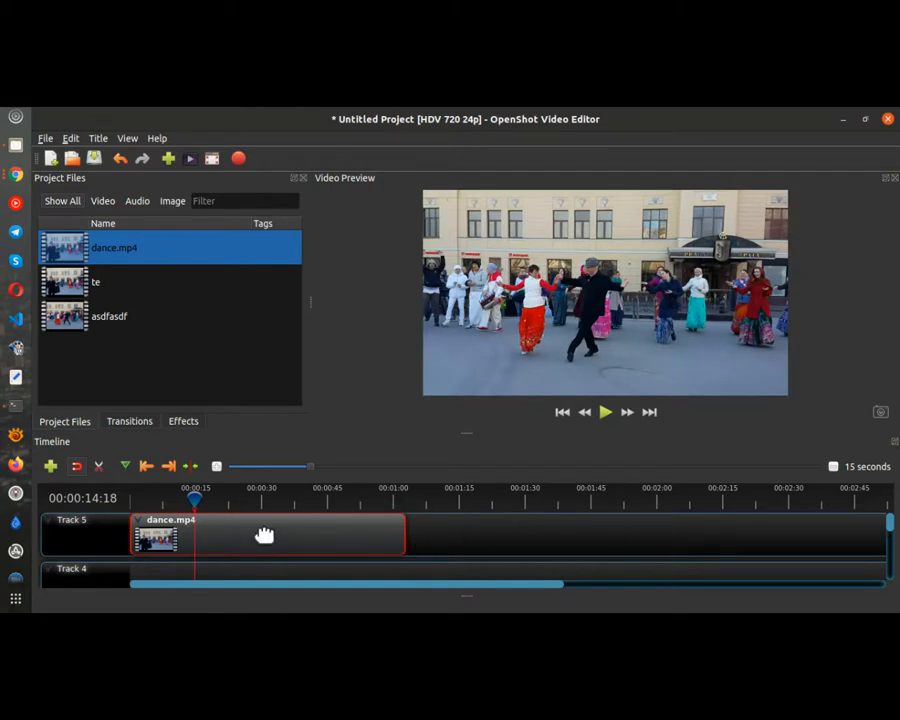
# - Start Split Clip on dance.mp4 and mark the start of a new clip at about 00:00:24:30
pyautogui.hotkey('ctrl', 'x')
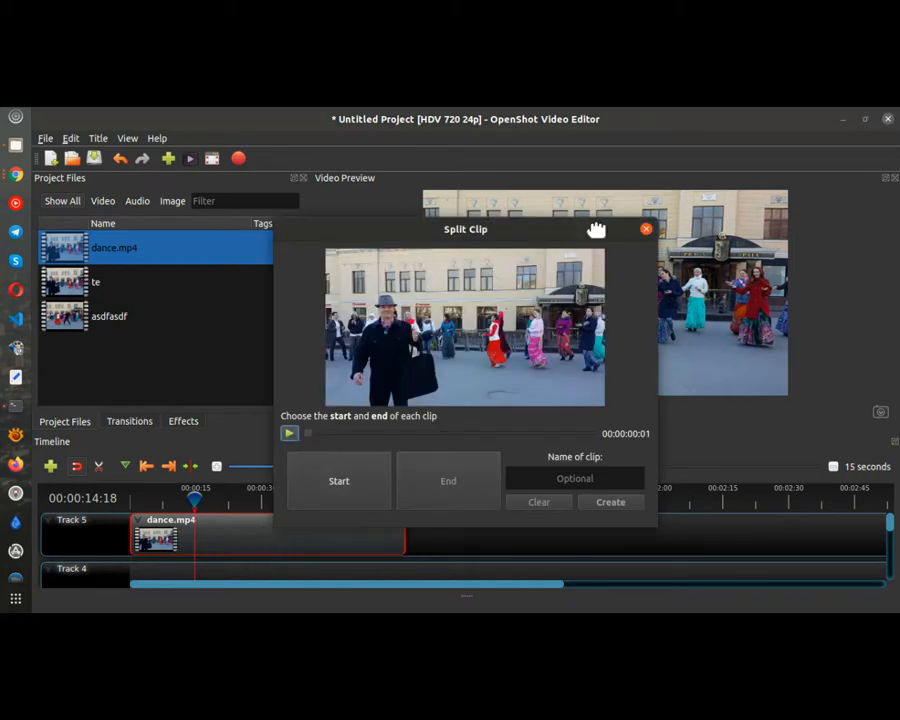
pyautogui.moveTo(595, 227); pyautogui.dragTo(503, 219)
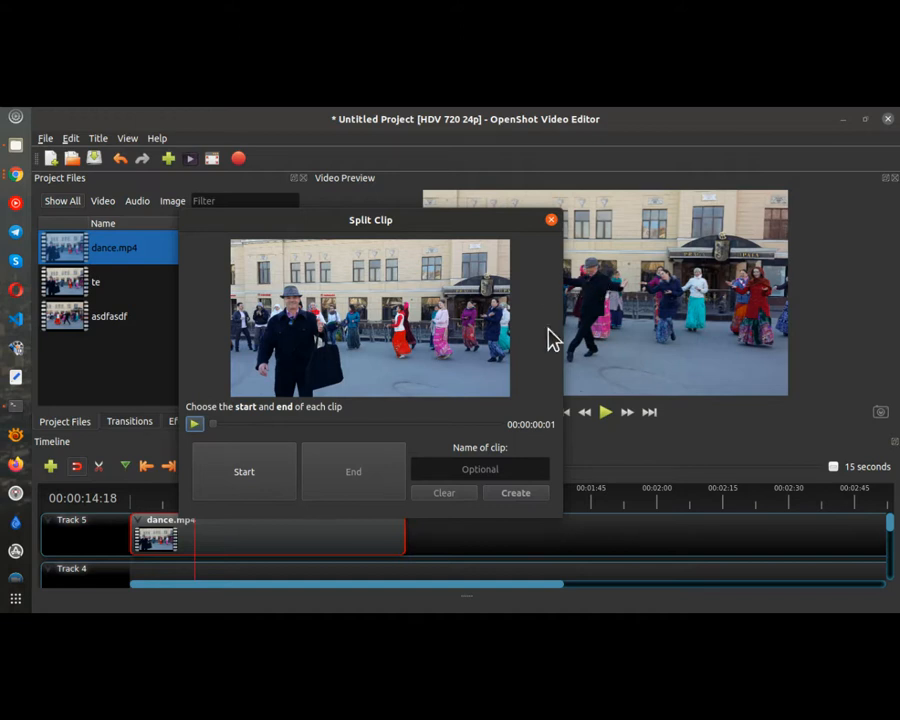
pyautogui.moveTo(212, 424); pyautogui.dragTo(269, 424)
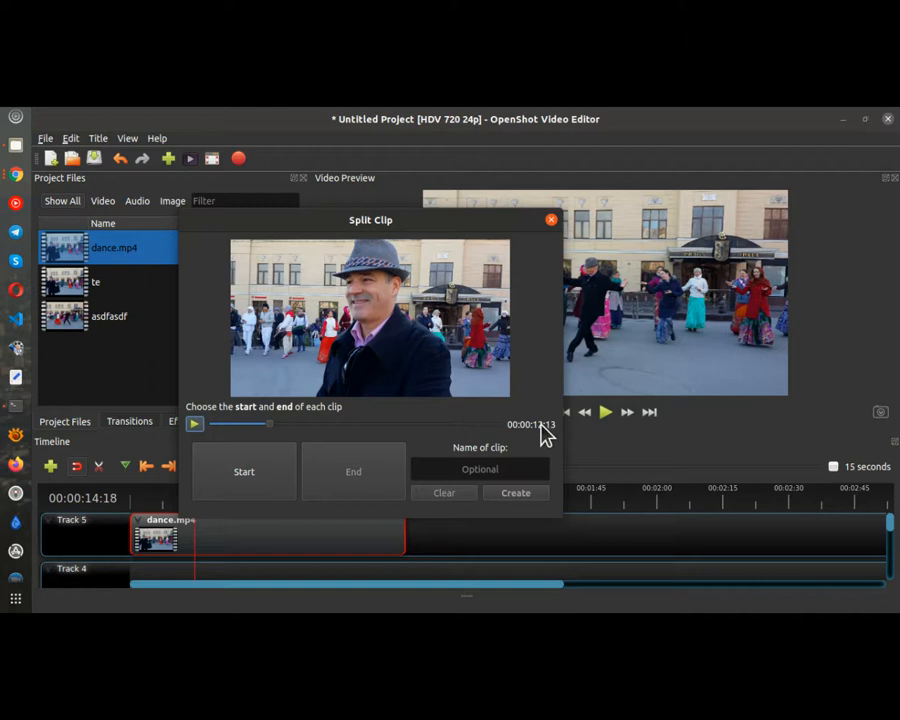
pyautogui.click(276, 424)
pyautogui.click(301, 430)
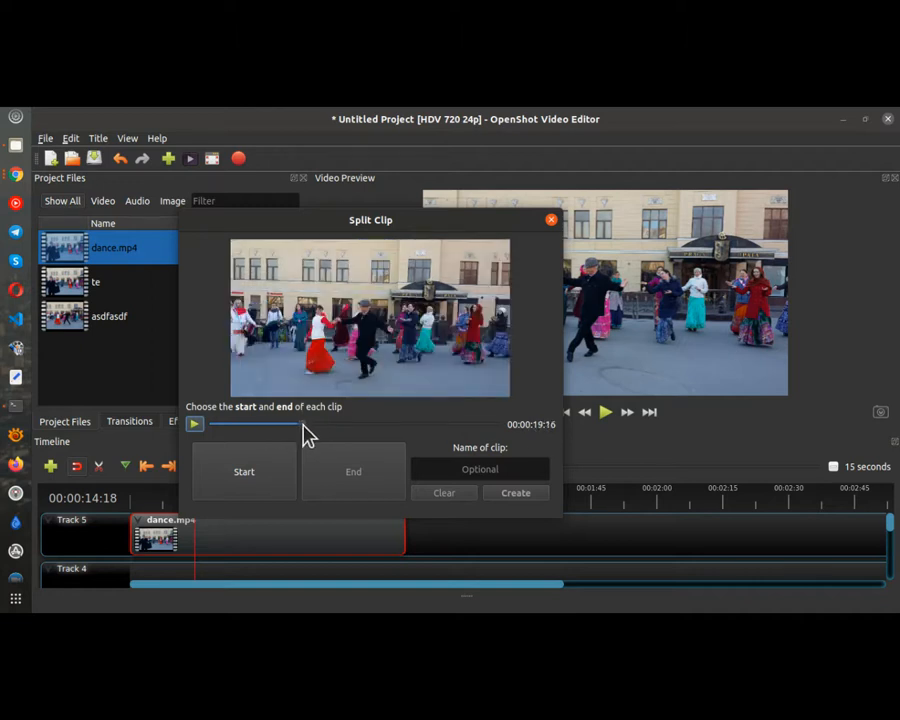
pyautogui.click(329, 428)
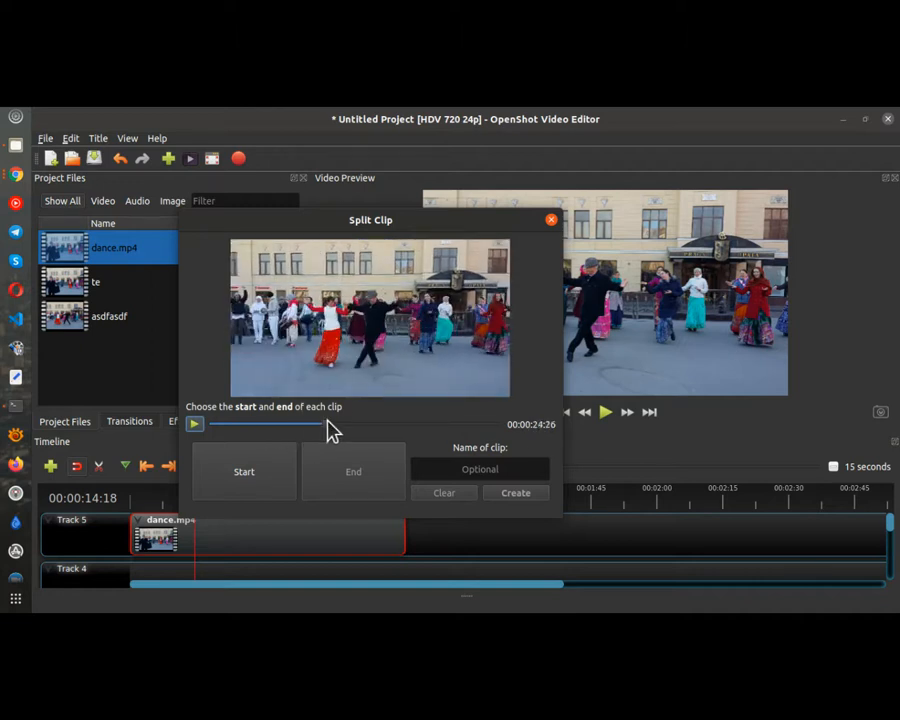
pyautogui.click(250, 482)
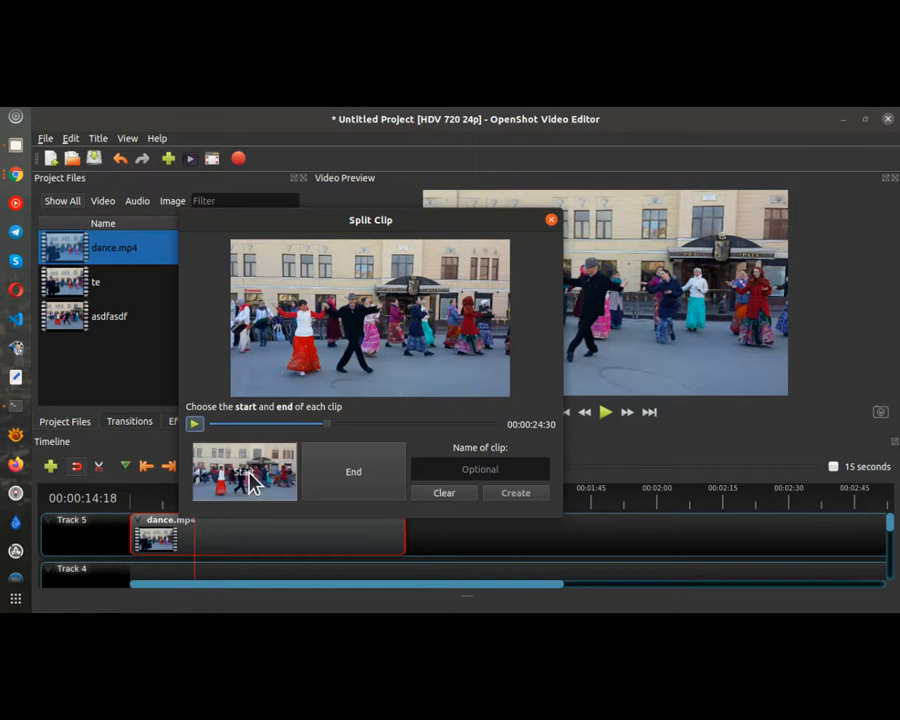
# - Mark the clip's end at 00:00:32:20, create it with the name "afsdfasdfasdfasdf", and close Split Clip
pyautogui.click(360, 428)
pyautogui.click(355, 476)
pyautogui.click(480, 469)
pyautogui.write('afsdfasd')
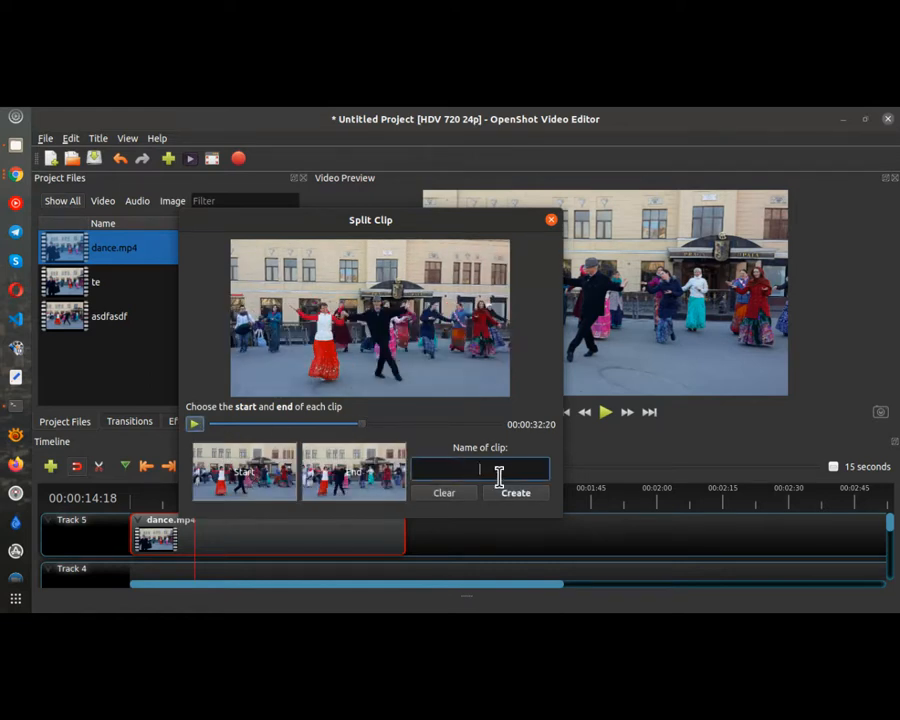
pyautogui.write('fasdfasdf')
pyautogui.click(510, 495)
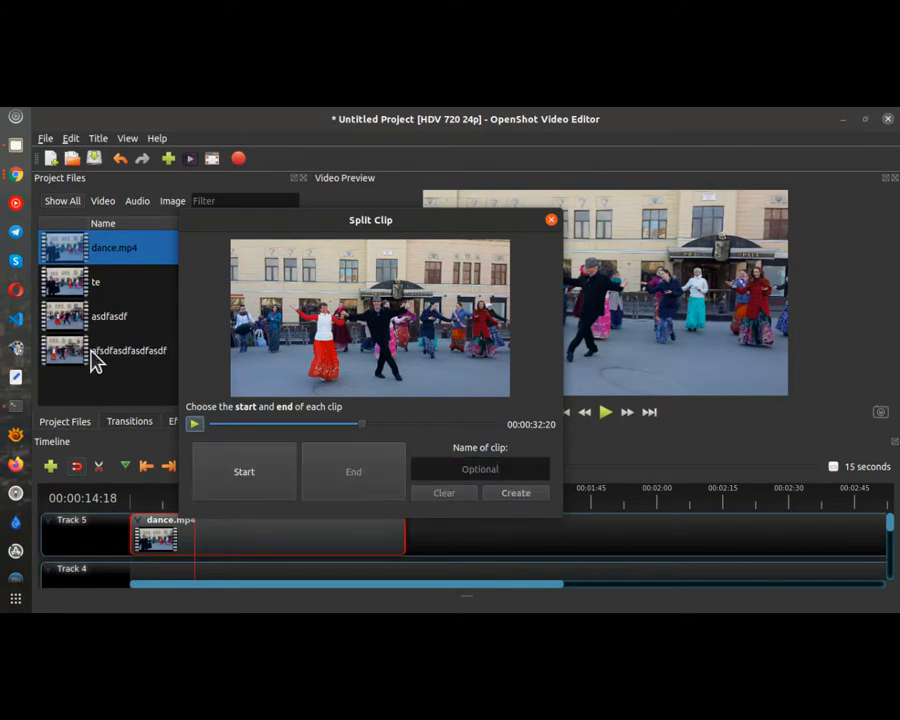
pyautogui.click(551, 219)
# - Delete the full dance.mp4 clip from Track 5 and add the split clip "afsdfasdfasdfasdf" there at 14.71 seconds
pyautogui.press('Delete')
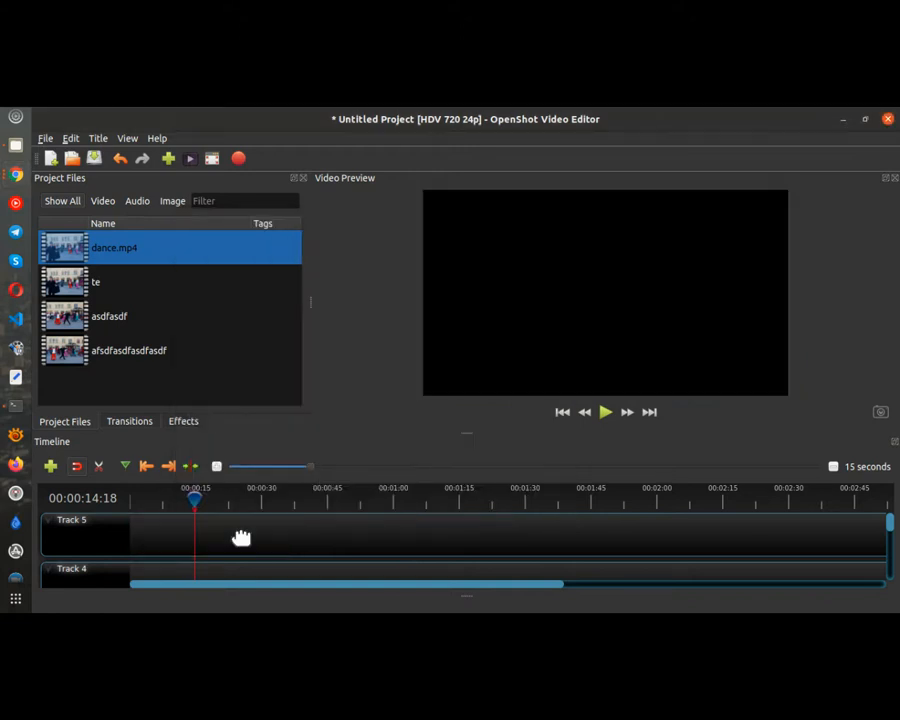
pyautogui.click(88, 352)
pyautogui.rightClick(90, 350)
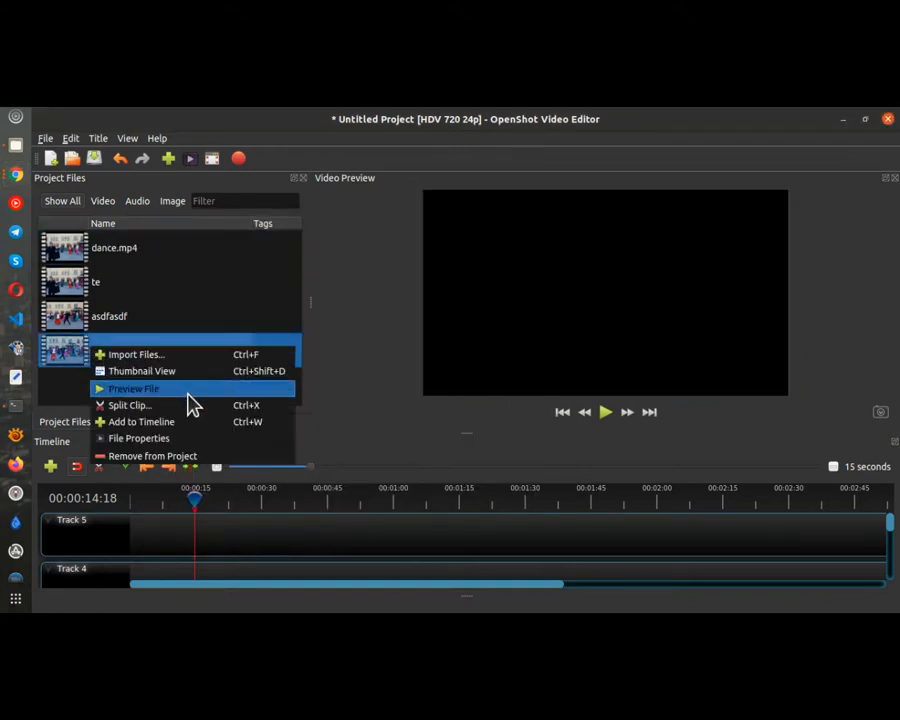
pyautogui.click(203, 432)
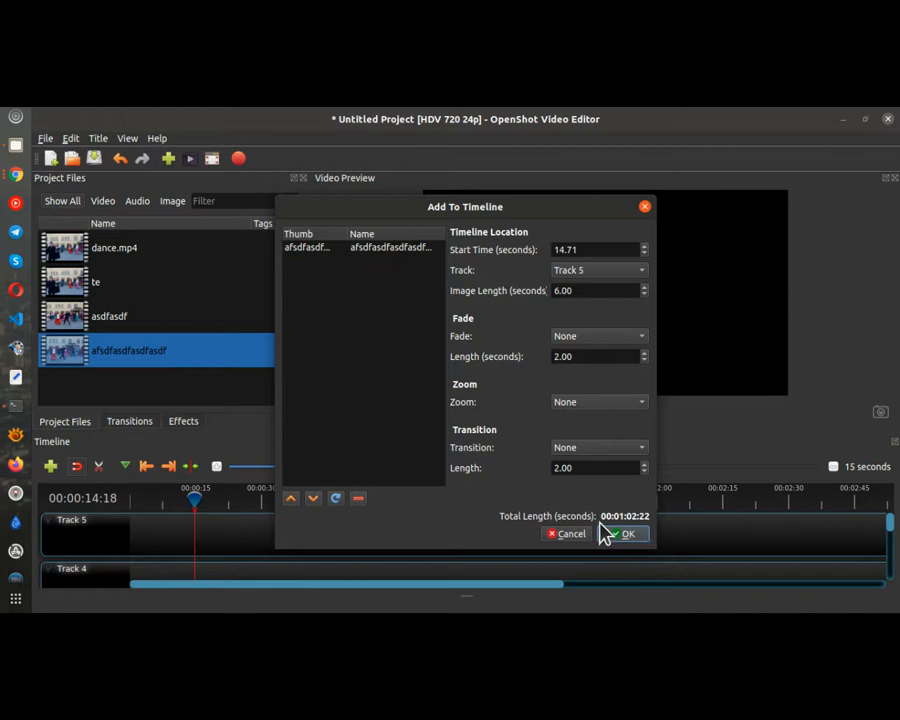
pyautogui.click(383, 260)
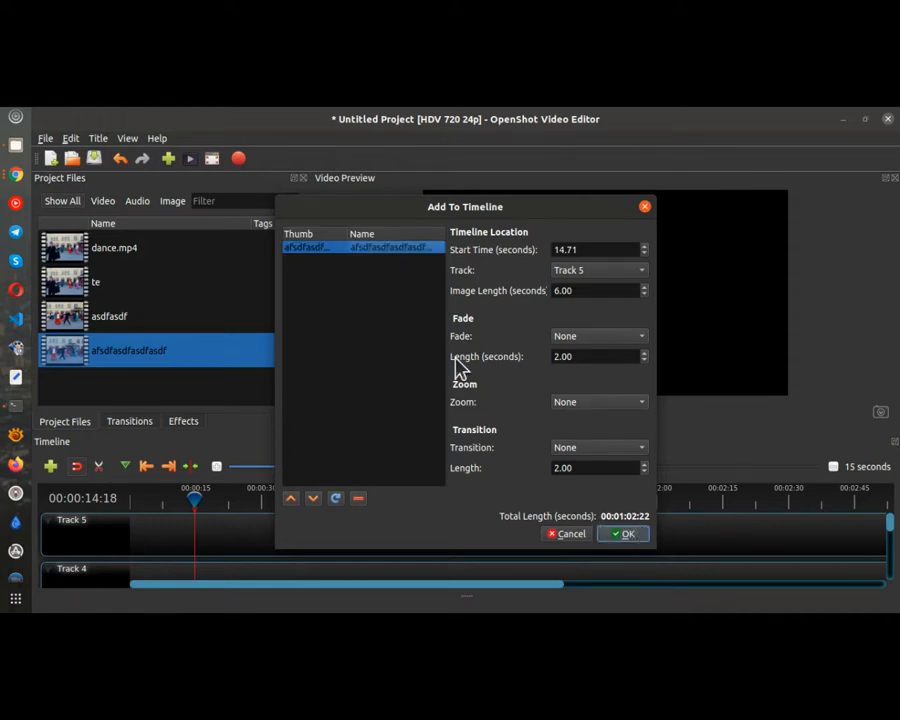
pyautogui.click(626, 537)
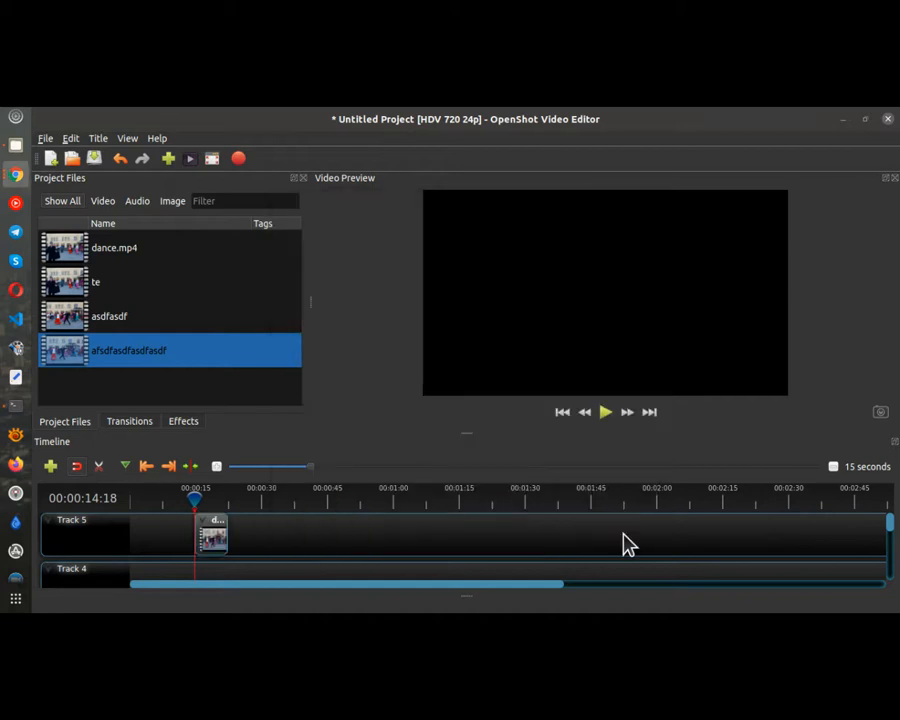
# - Move the added clip to the beginning of Track 5 and show its properties to check the duration
pyautogui.moveTo(219, 530); pyautogui.dragTo(146, 536)
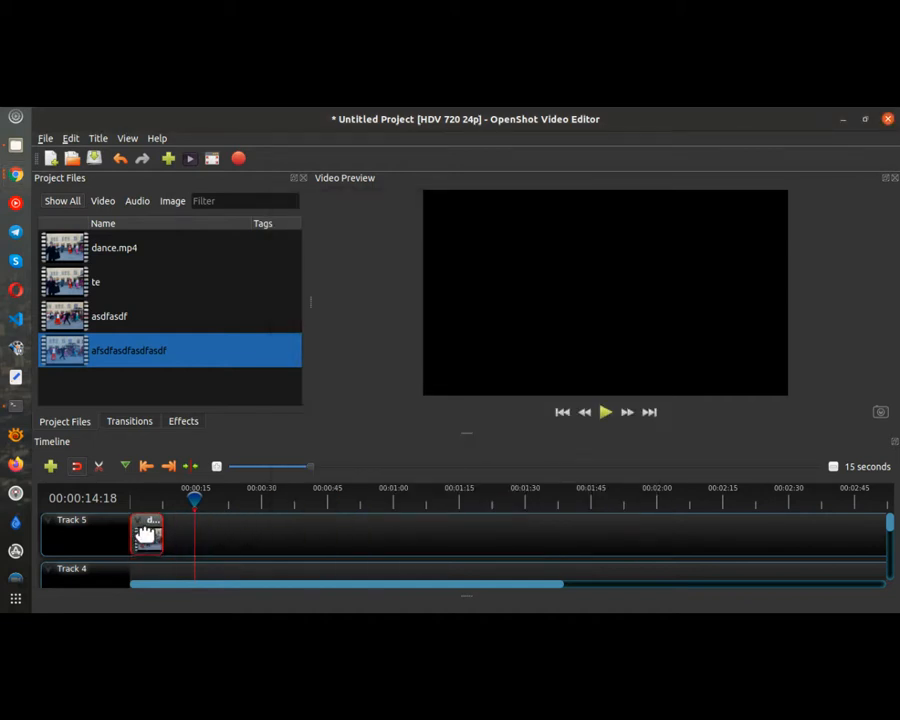
pyautogui.rightClick(146, 536)
pyautogui.click(189, 508)
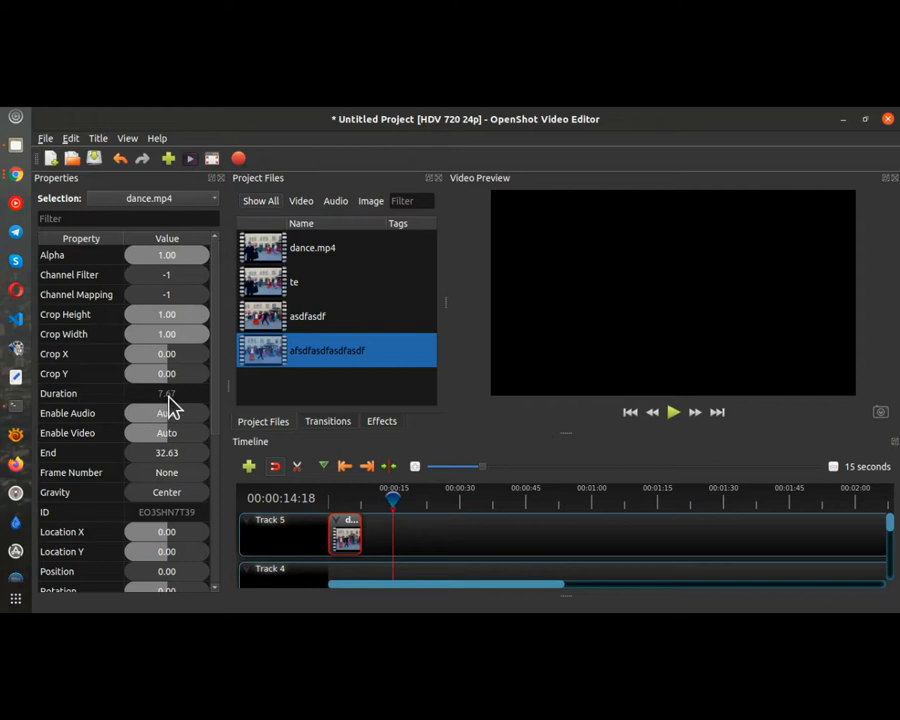
# - Review the video export settings and the Split Clip window for the selected clip, closing both without changes
pyautogui.click(238, 159)
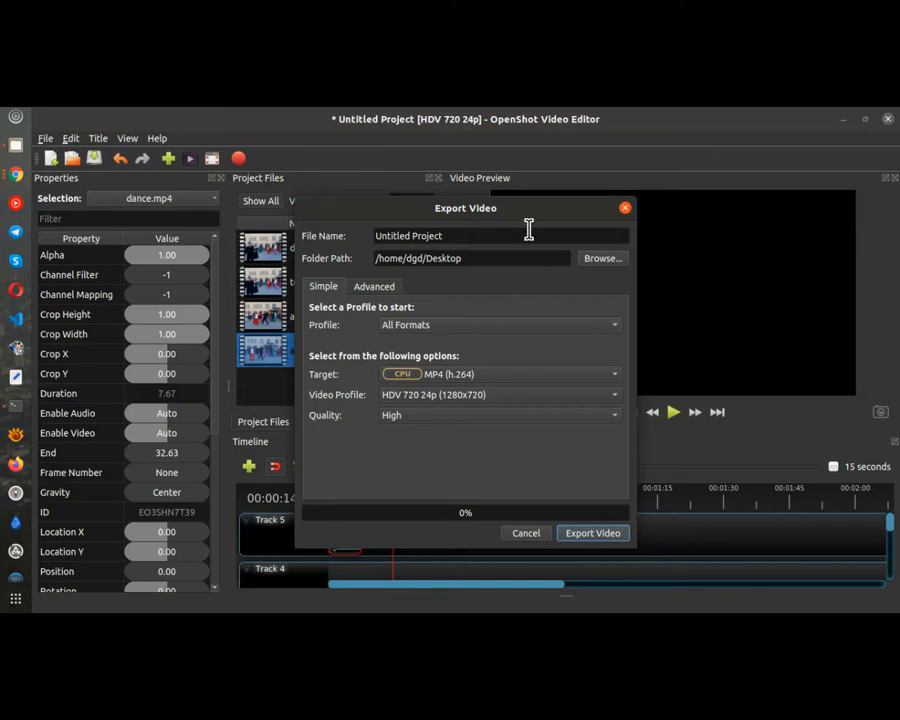
pyautogui.click(536, 532)
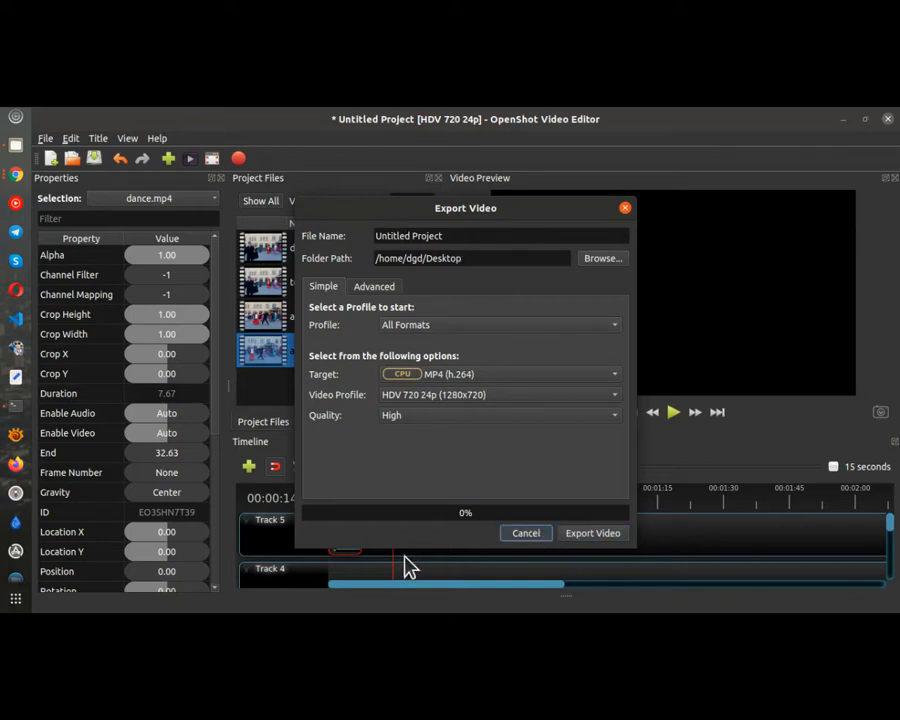
pyautogui.hotkey('ctrl', 'x')
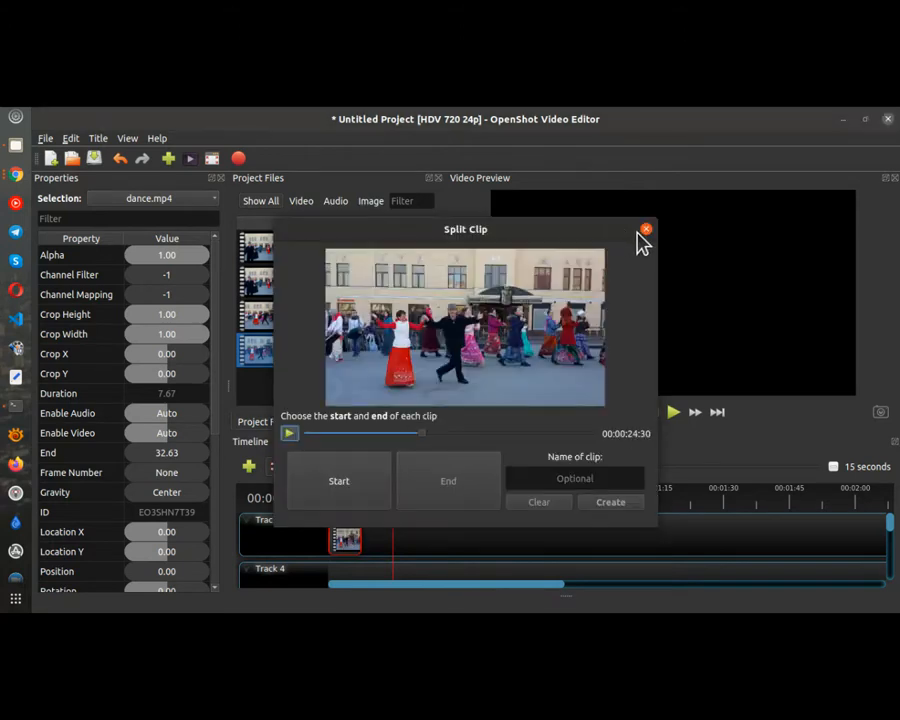
pyautogui.click(646, 231)
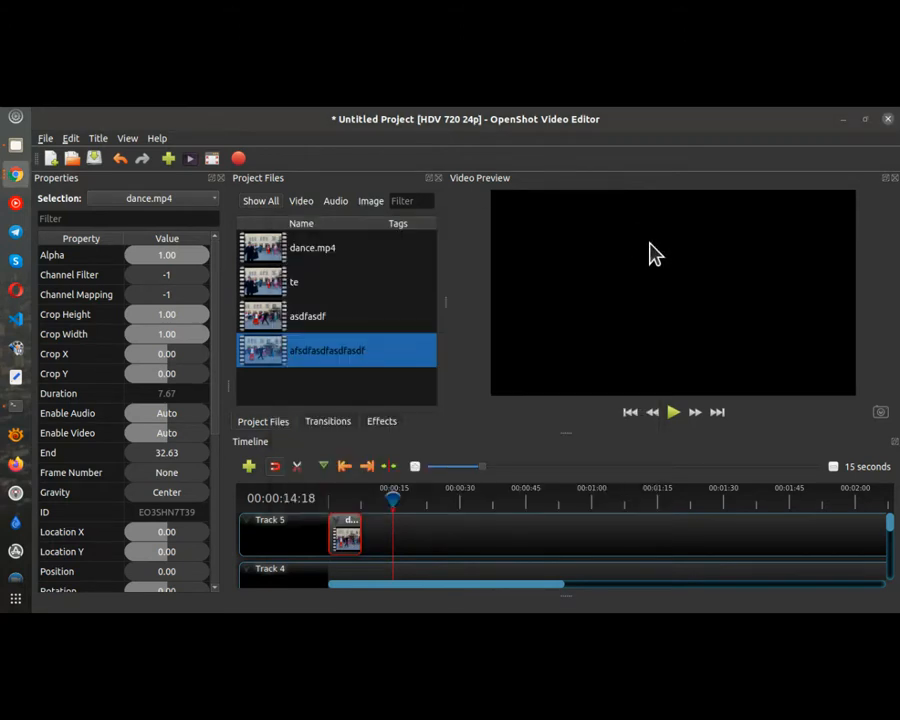